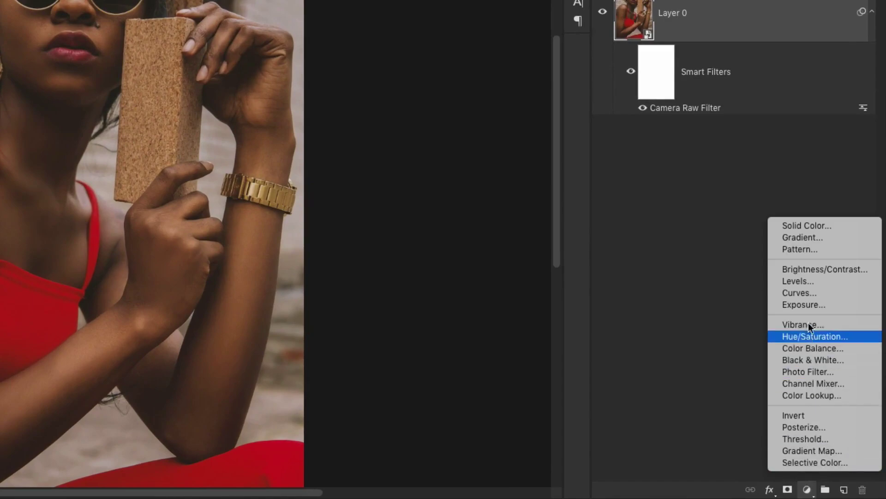
# Step: Add a Levels adjustment layer with midtones at 0.82 and the white output level at 97 to darken the portrait
pyautogui.click(807, 283)
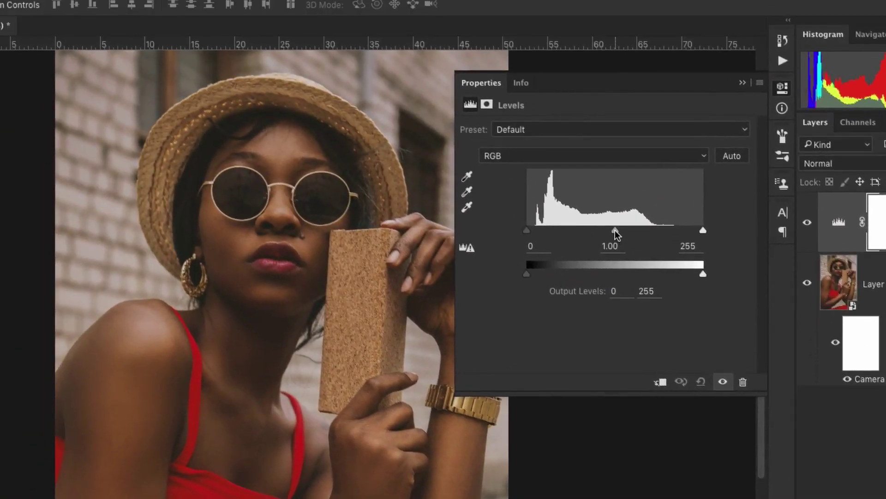
pyautogui.moveTo(615, 229); pyautogui.dragTo(626, 231)
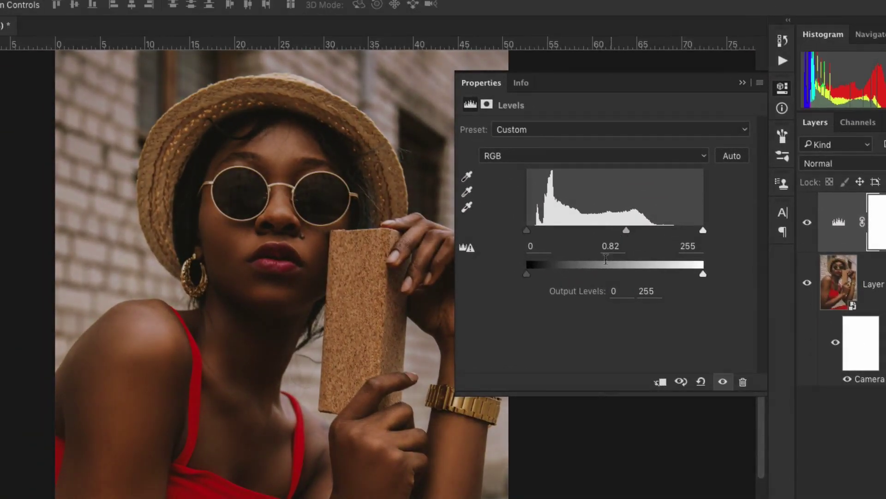
pyautogui.moveTo(690, 272); pyautogui.dragTo(593, 272)
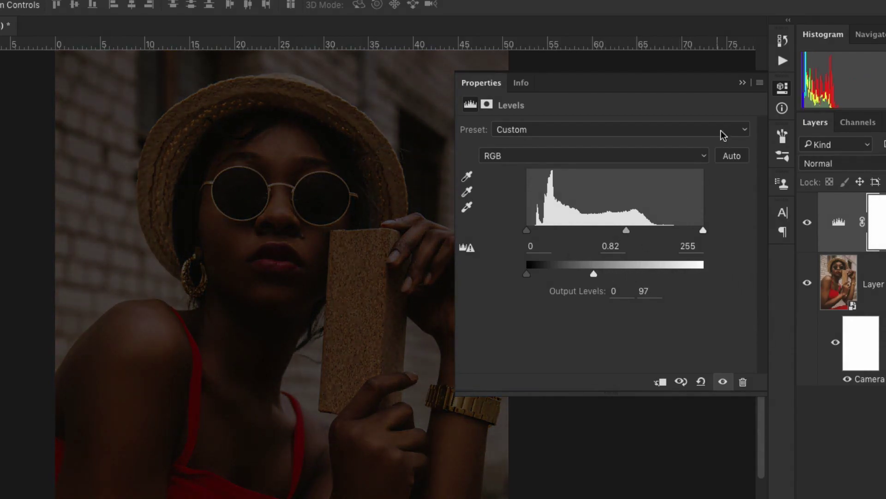
pyautogui.click(747, 83)
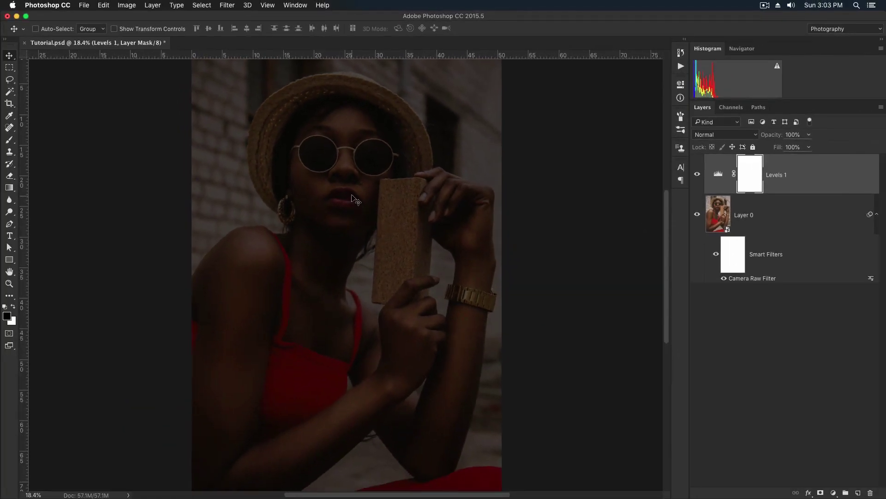
# Step: Activate the Brush tool and shrink the soft brush to fit the woman's face on the Levels mask
pyautogui.press('b')
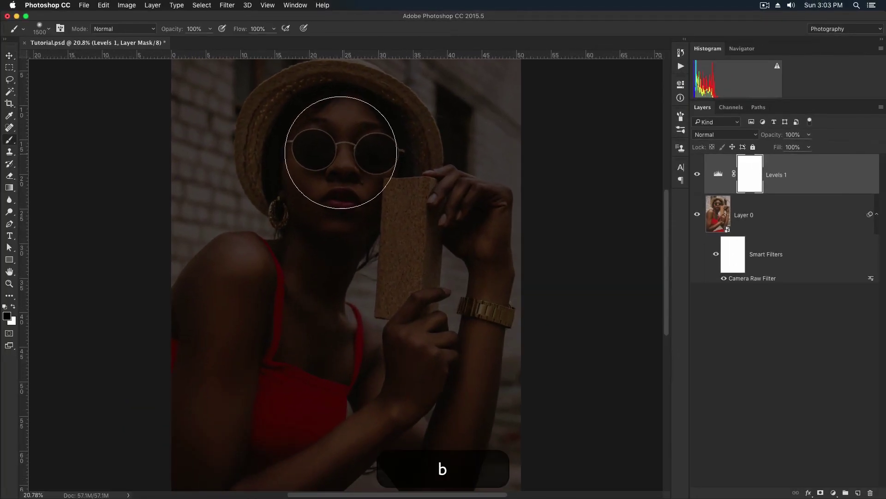
pyautogui.press('[')
pyautogui.press('[')
pyautogui.press('[')
pyautogui.moveTo(344, 148); pyautogui.dragTo(346, 134)
pyautogui.press('[')
pyautogui.press('cmd+z')
# Step: Set the brush opacity to 25% and paint black on the Levels mask over the forehead, nose and cheek at 900–1000 px
pyautogui.scroll(1, 353, 124)
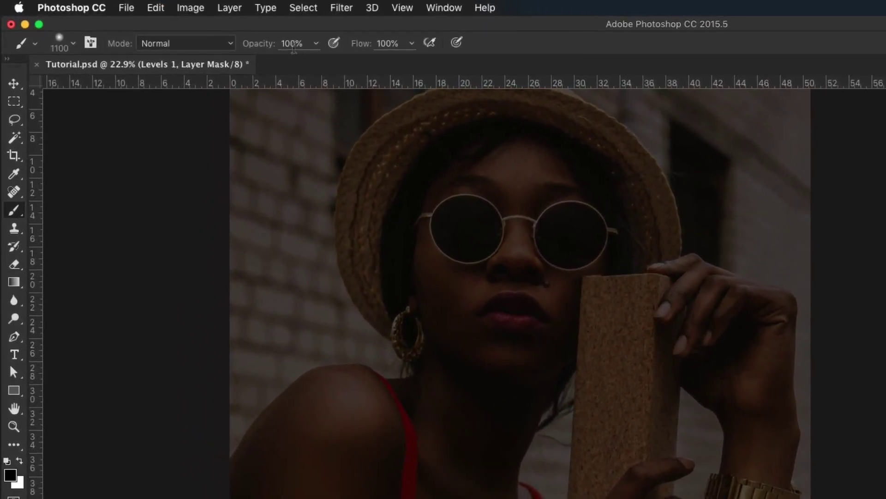
pyautogui.press('Return')
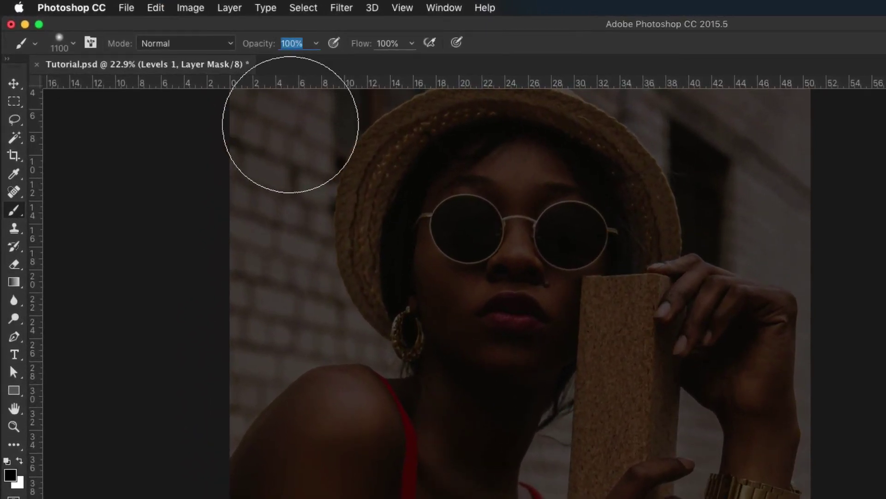
pyautogui.write('25')
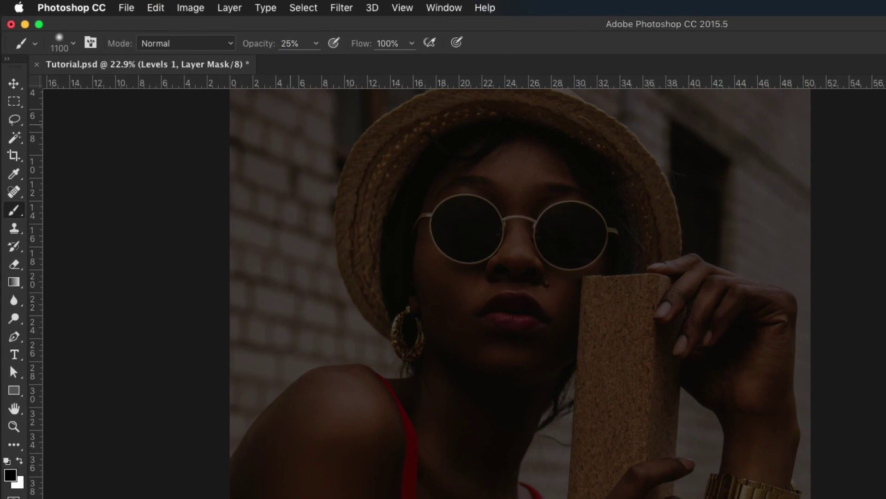
pyautogui.press('[')
pyautogui.press('[')
pyautogui.click(517, 180)
pyautogui.click(523, 179)
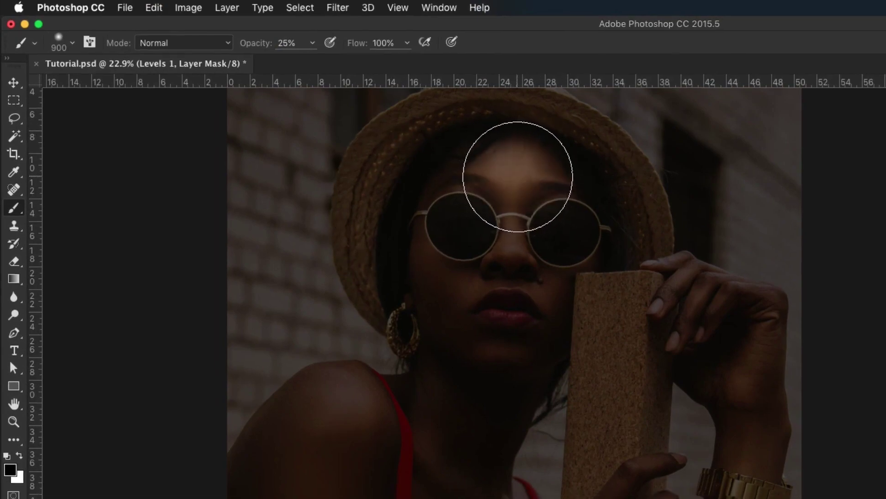
pyautogui.press(']')
pyautogui.moveTo(506, 218)
pyautogui.mouseDown()
pyautogui.moveTo(491, 290)
pyautogui.moveTo(462, 289)
pyautogui.mouseUp()
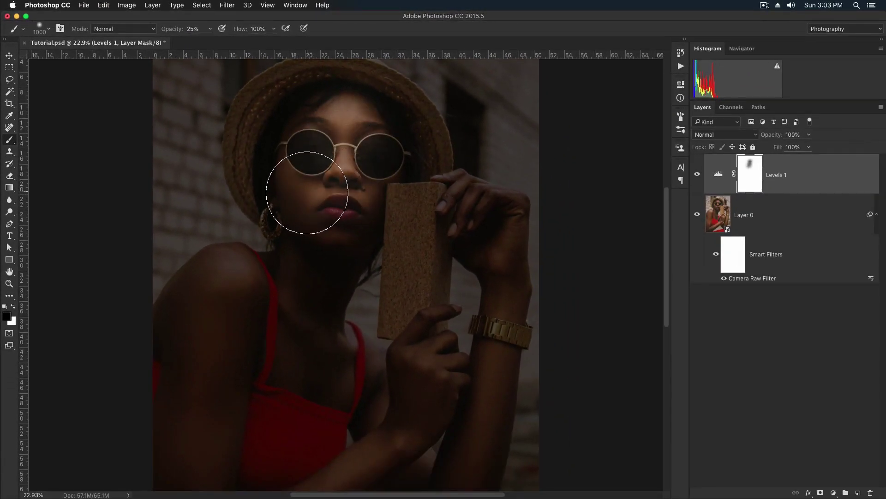
# Step: Brighten the cheek, mouth area and chin on the Levels mask with a smaller black brush
pyautogui.press('[')
pyautogui.press('[')
pyautogui.press('[')
pyautogui.moveTo(311, 197)
pyautogui.mouseDown()
pyautogui.moveTo(362, 204)
pyautogui.moveTo(406, 196)
pyautogui.moveTo(348, 218)
pyautogui.mouseUp()
pyautogui.press(']')
pyautogui.press(']')
pyautogui.press('[')
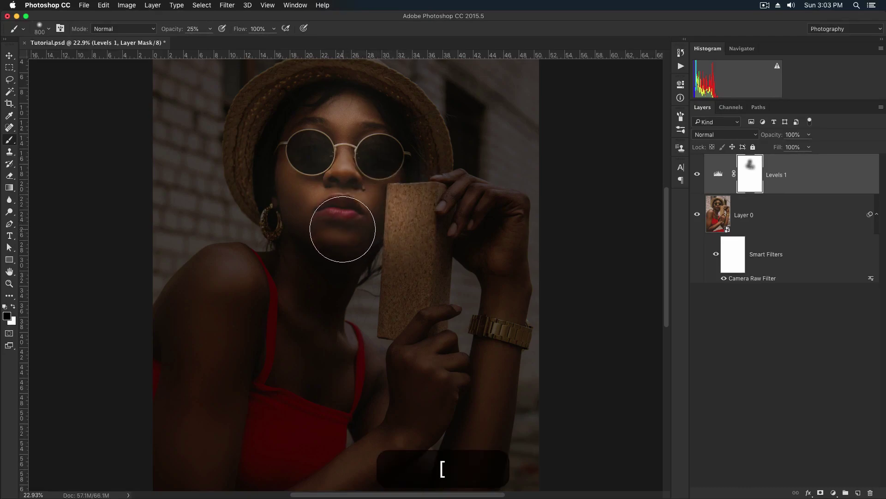
# Step: Brighten the lips on the Levels mask with a fine black brush of about 150 px
pyautogui.press('[')
pyautogui.press('[')
pyautogui.press('[')
pyautogui.press('[')
pyautogui.press('[')
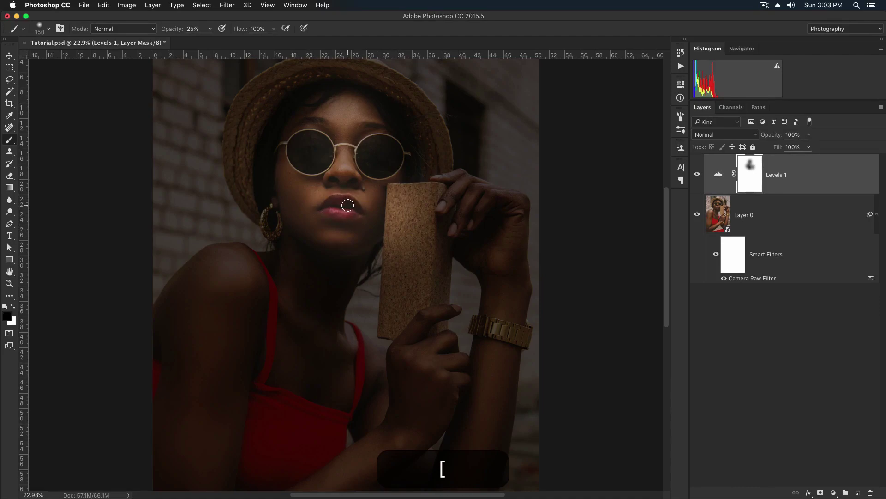
# Step: Paint black on the Levels mask over the bare shoulder and upper arm, enlarging the brush to 900 px
pyautogui.press(']')
pyautogui.press(']')
pyautogui.press(']')
pyautogui.moveTo(240, 295)
pyautogui.mouseDown()
pyautogui.moveTo(237, 277)
pyautogui.moveTo(217, 273)
pyautogui.moveTo(212, 331)
pyautogui.mouseUp()
pyautogui.press(']')
pyautogui.press(']')
pyautogui.press(']')
pyautogui.moveTo(223, 297)
pyautogui.mouseDown()
pyautogui.moveTo(228, 291)
pyautogui.moveTo(203, 362)
pyautogui.moveTo(200, 415)
pyautogui.moveTo(223, 242)
pyautogui.mouseUp()
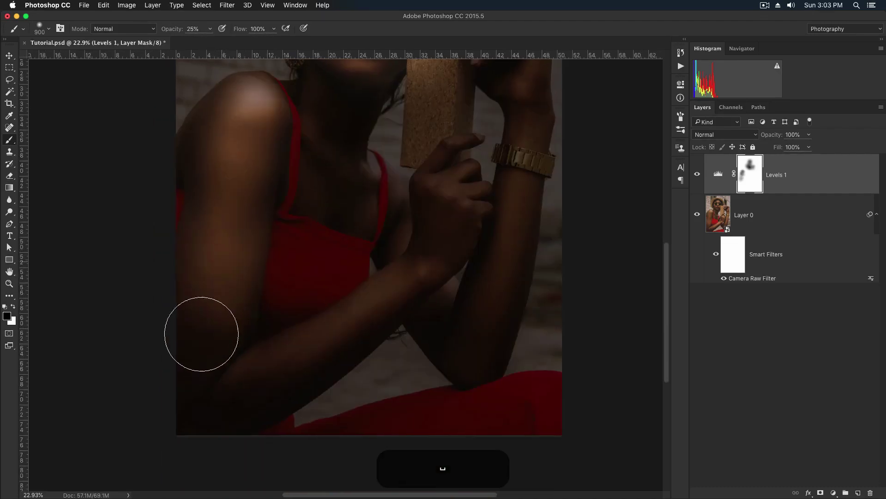
# Step: Brighten the crossed forearm on the Levels mask with a 400 px black brush, touching up the arm's highlight edges in white
pyautogui.press('x')
pyautogui.press('x')
pyautogui.press('[')
pyautogui.press('[')
pyautogui.press('[')
pyautogui.moveTo(411, 283)
pyautogui.mouseDown()
pyautogui.moveTo(357, 305)
pyautogui.moveTo(299, 360)
pyautogui.moveTo(349, 316)
pyautogui.moveTo(263, 375)
pyautogui.mouseUp()
pyautogui.moveTo(427, 266)
pyautogui.mouseDown()
pyautogui.moveTo(383, 319)
pyautogui.moveTo(398, 294)
pyautogui.moveTo(315, 337)
pyautogui.mouseUp()
pyautogui.press('x')
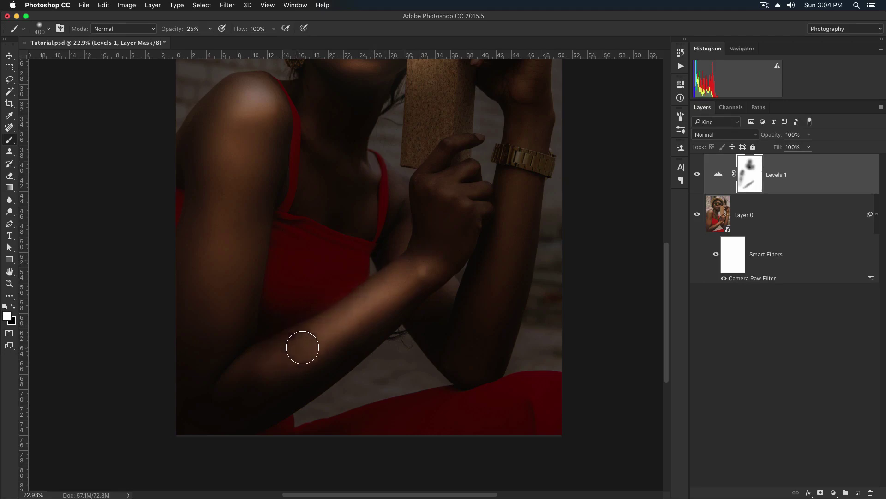
# Step: Brighten the knuckles and fingers of the lower hand on the Levels mask with a black brush of 100–150 px
pyautogui.scroll(3, 358, 341)
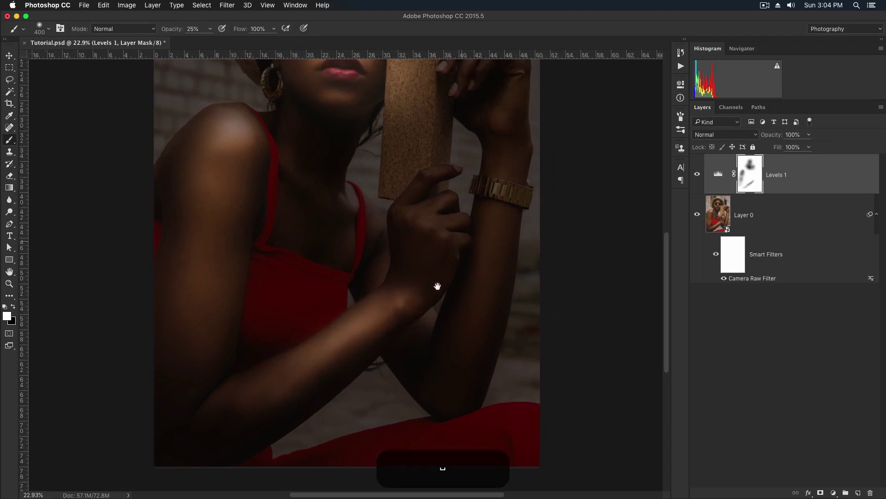
pyautogui.press('x')
pyautogui.scroll(2, 416, 235)
pyautogui.press('[')
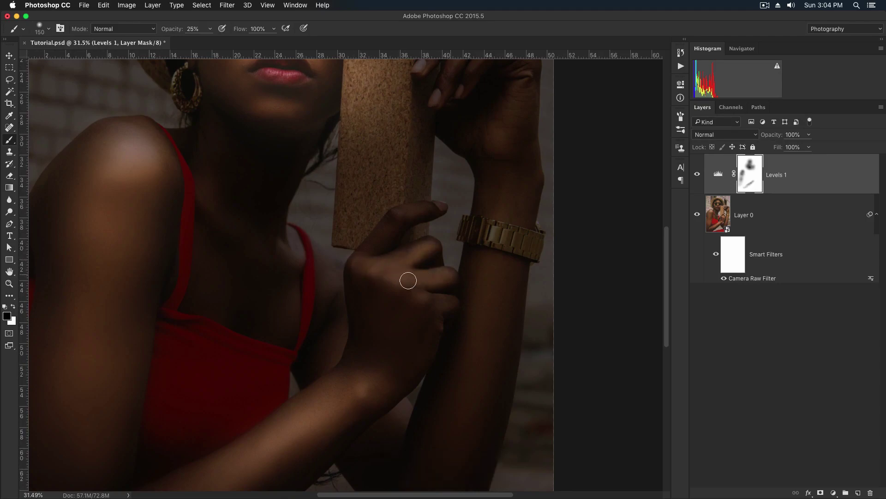
pyautogui.press('[')
pyautogui.press('[')
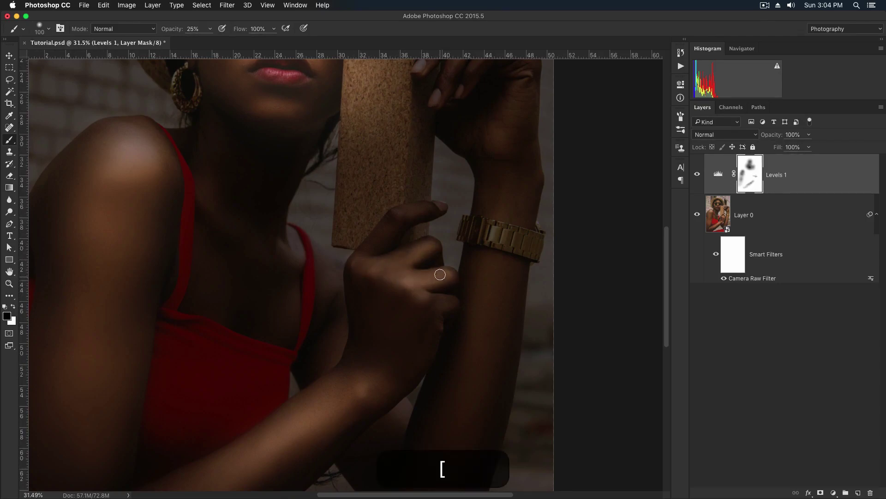
pyautogui.moveTo(360, 265); pyautogui.dragTo(401, 274)
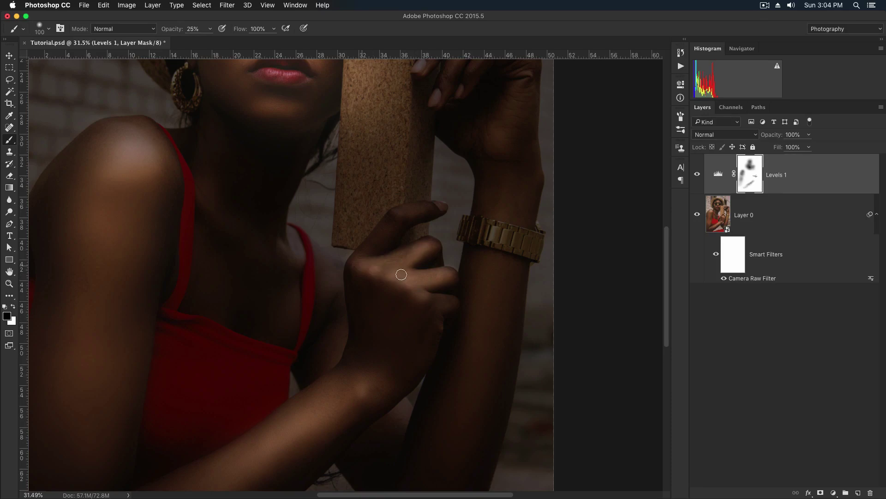
# Step: Brighten the upright forearm below the watch with a 200–300 px black brush, refining the mask near the elbow in white
pyautogui.press(']')
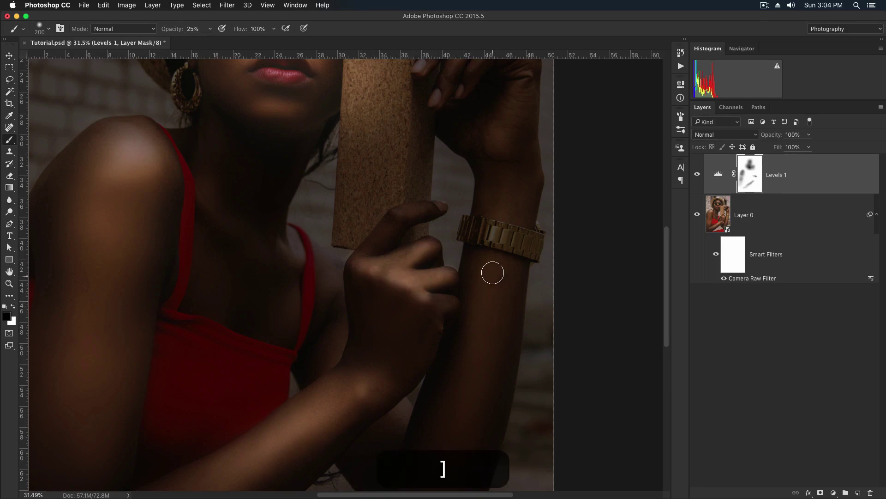
pyautogui.moveTo(495, 257); pyautogui.dragTo(463, 403)
pyautogui.press('space')
pyautogui.moveTo(508, 263)
pyautogui.mouseDown()
pyautogui.moveTo(480, 401)
pyautogui.moveTo(478, 263)
pyautogui.moveTo(437, 336)
pyautogui.moveTo(451, 359)
pyautogui.mouseUp()
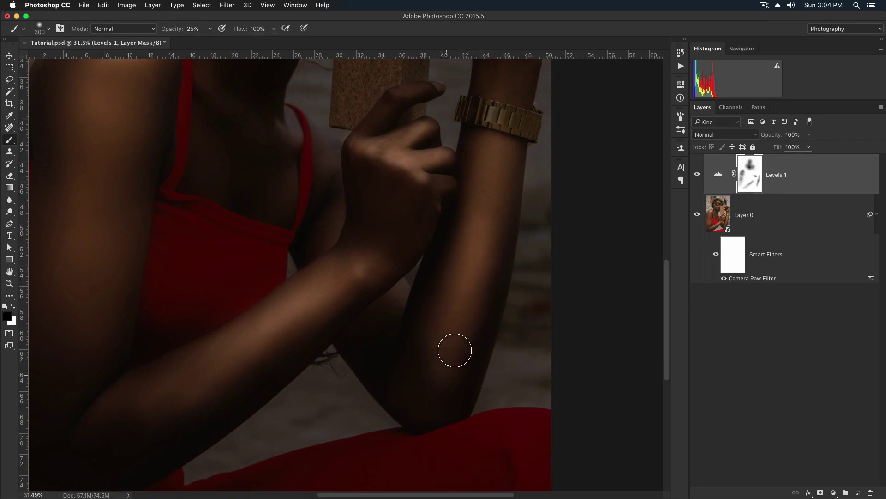
pyautogui.press('space')
pyautogui.moveTo(493, 233); pyautogui.dragTo(490, 240)
pyautogui.press('x')
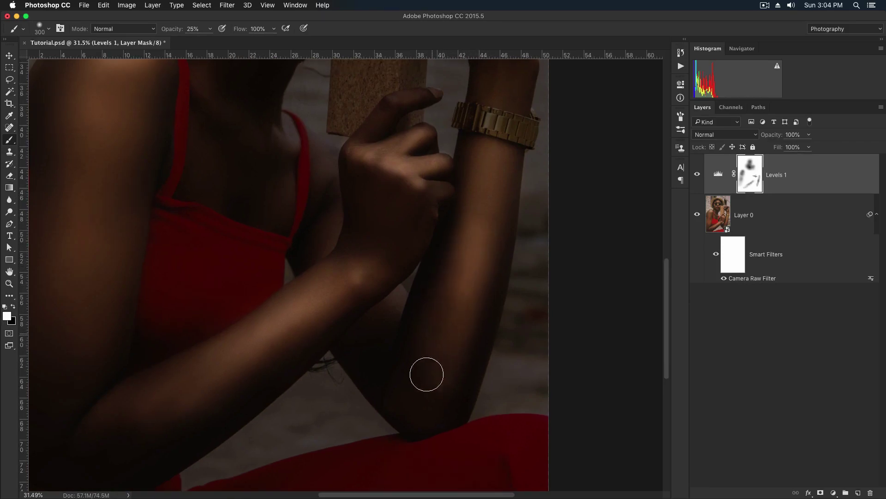
pyautogui.press('space')
pyautogui.moveTo(506, 172); pyautogui.dragTo(480, 259)
# Step: Brighten the palm and wrist of the raised hand on the Levels mask with a 300 px black brush
pyautogui.press('x')
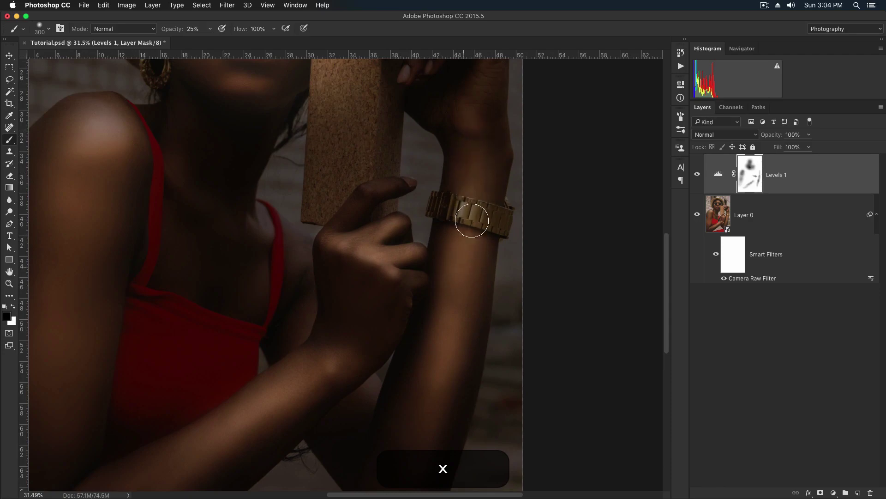
pyautogui.scroll(5, 462, 287)
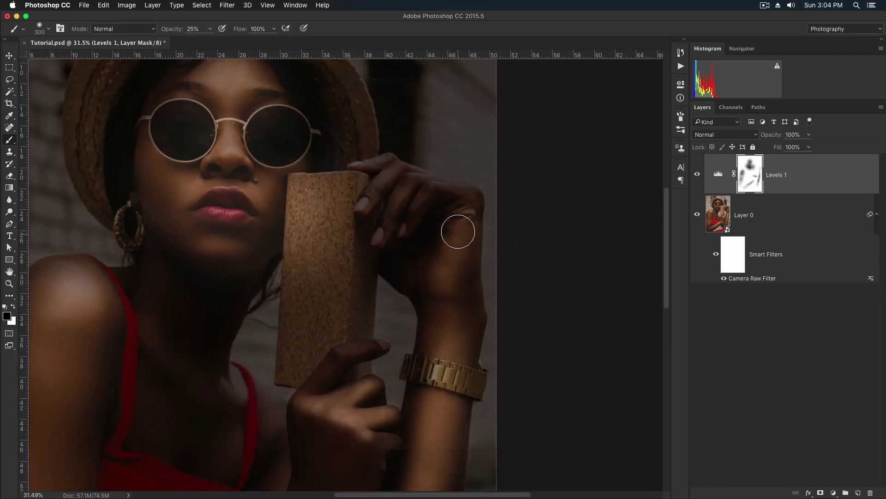
pyautogui.moveTo(420, 274); pyautogui.dragTo(450, 275)
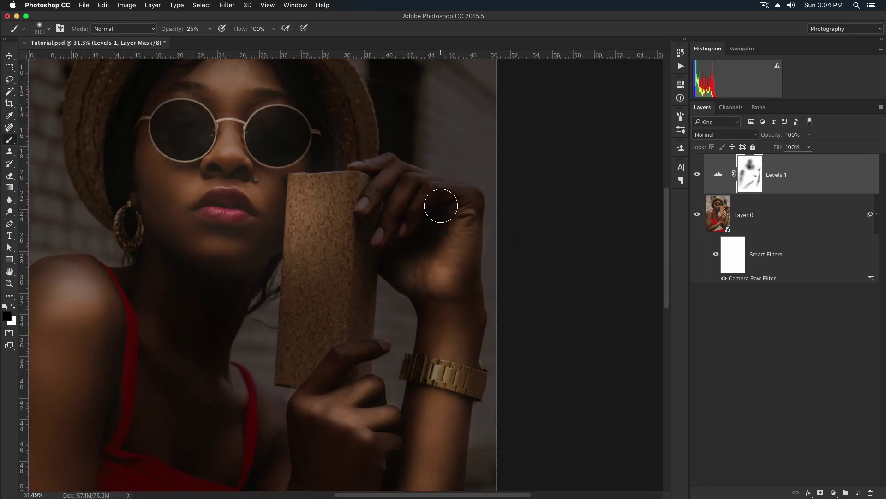
# Step: Brighten the raised hand's index finger above the cork block on the Levels mask with a black brush of about 70 px
pyautogui.press('[')
pyautogui.press('[')
pyautogui.press('[')
pyautogui.press('[')
pyautogui.press('[')
pyautogui.press('[')
pyautogui.press('[')
pyautogui.scroll(4, 358, 140)
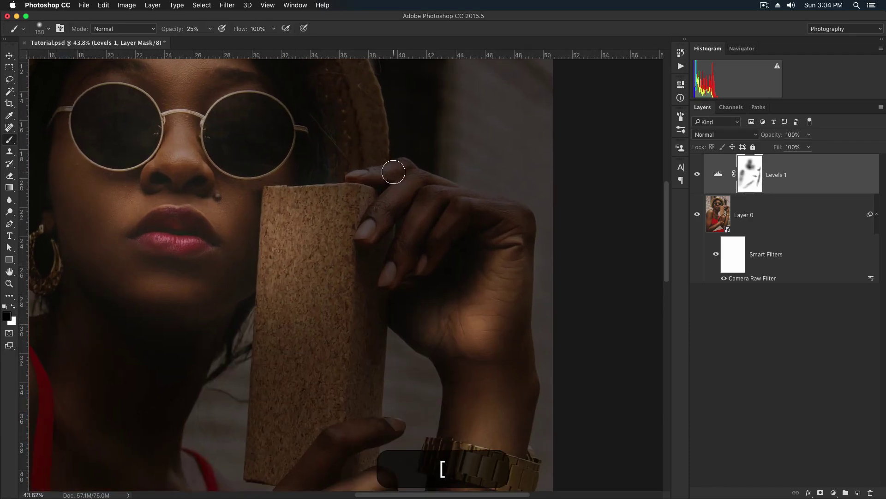
pyautogui.press('[')
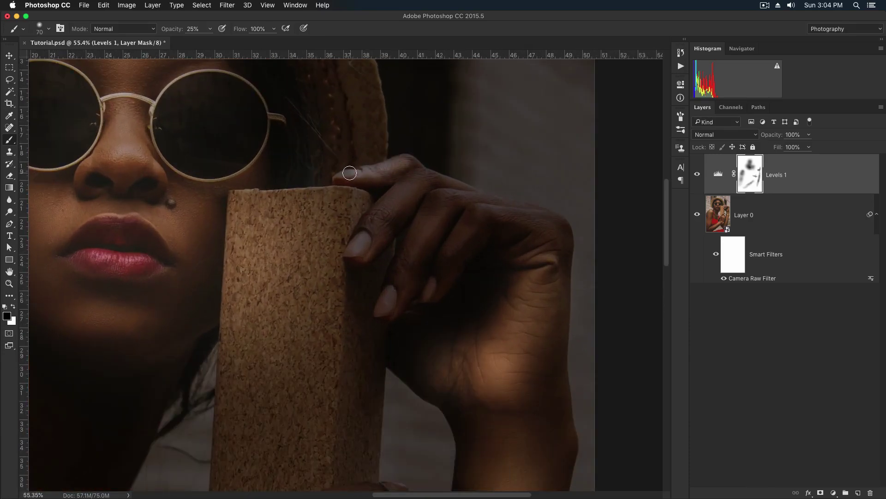
# Step: Brighten the raised hand's remaining fingers on the Levels mask with a small black brush, and switch to the Move tool
pyautogui.press(']')
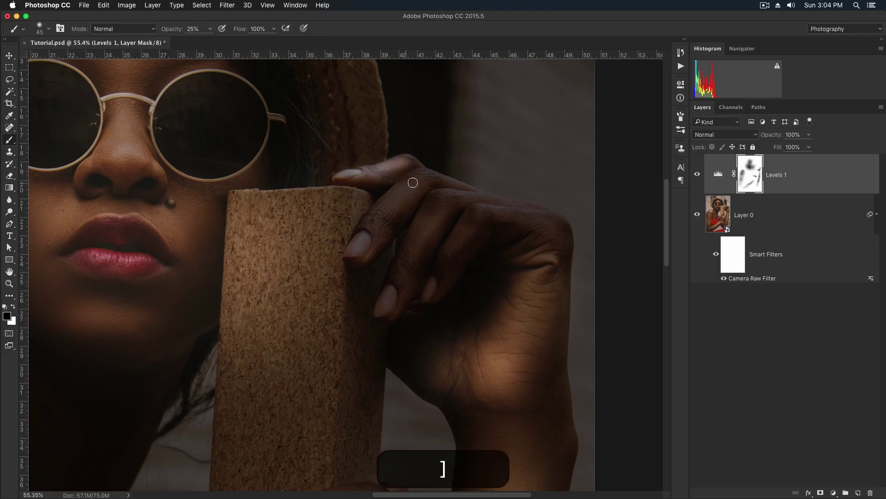
pyautogui.press(']')
pyautogui.press(']')
pyautogui.press(']')
pyautogui.press(']')
pyautogui.press('[')
pyautogui.press('[')
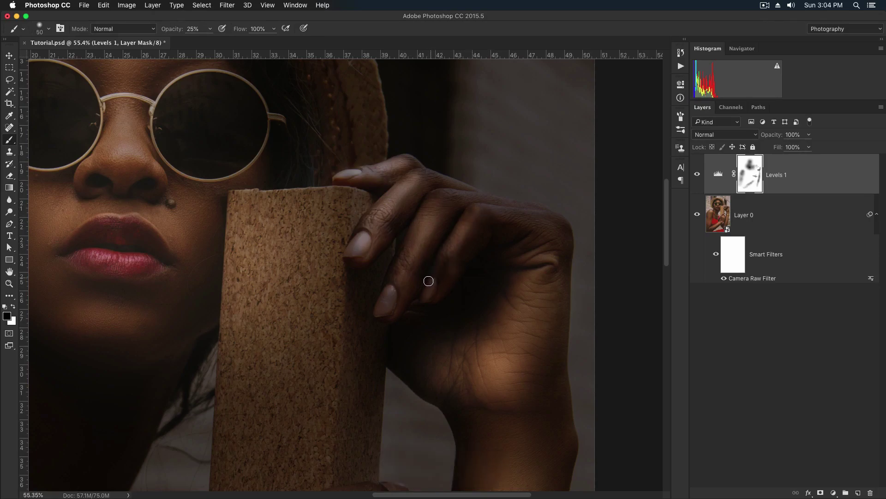
pyautogui.scroll(-5, 424, 244)
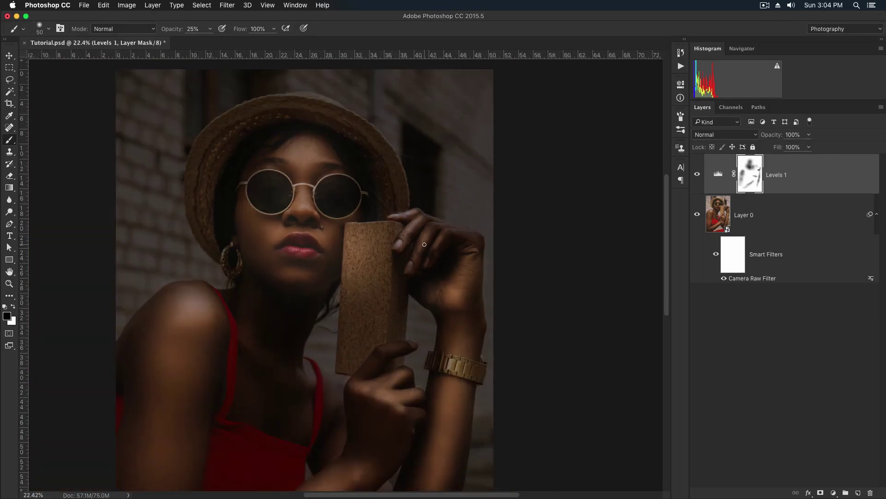
pyautogui.press('v')
pyautogui.scroll(-2, 420, 193)
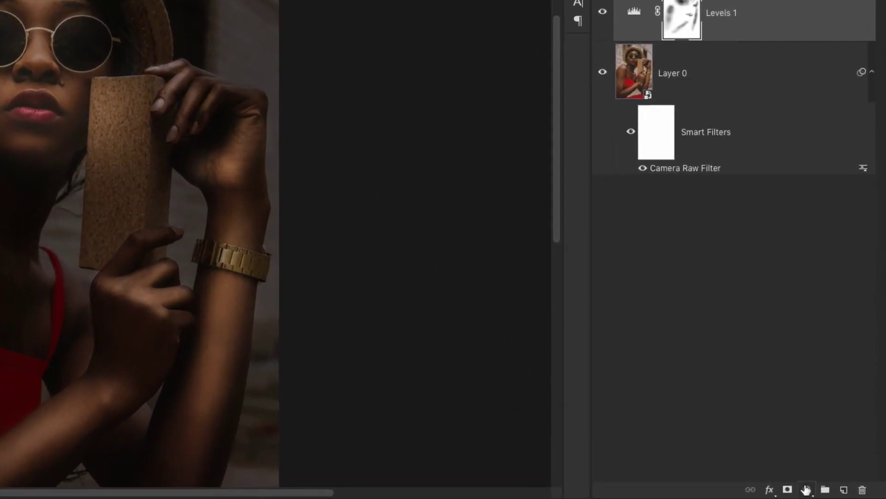
# Step: Add a colorized Hue/Saturation adjustment layer with hue 216, saturation 55 and lightness -19
pyautogui.click(833, 492)
pyautogui.click(797, 336)
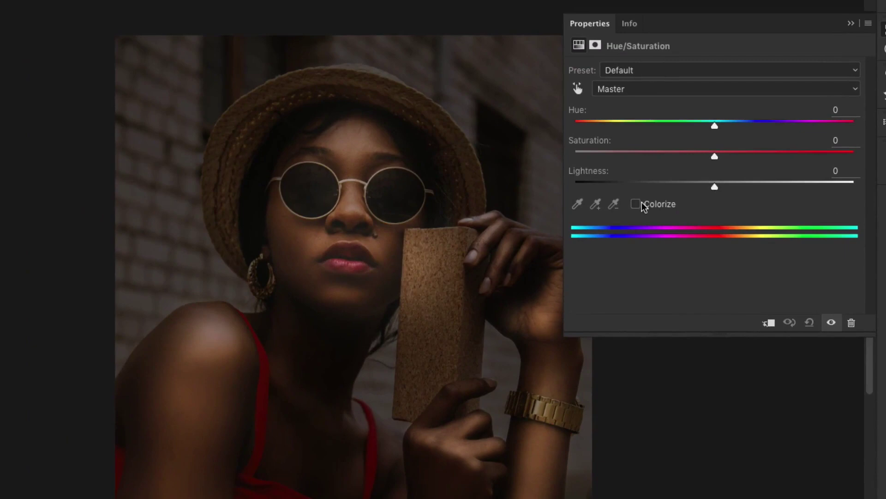
pyautogui.click(641, 203)
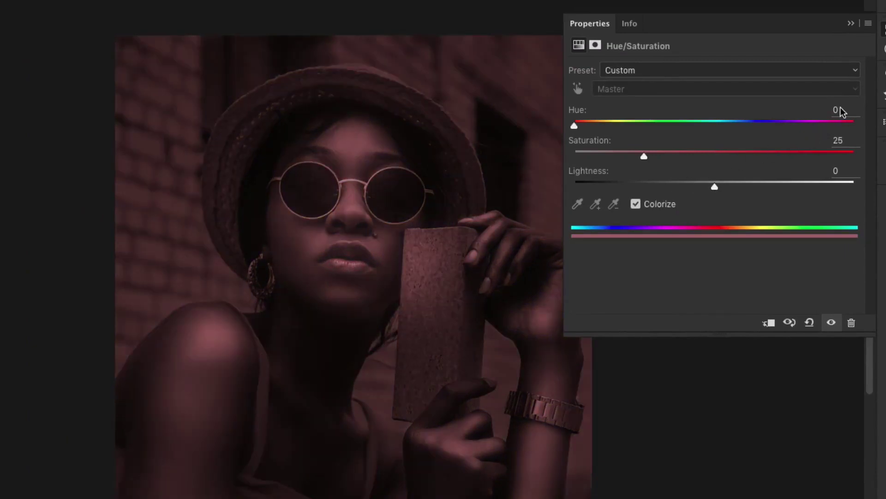
pyautogui.write('216')
pyautogui.press('Tab')
pyautogui.write('55')
pyautogui.write('-19')
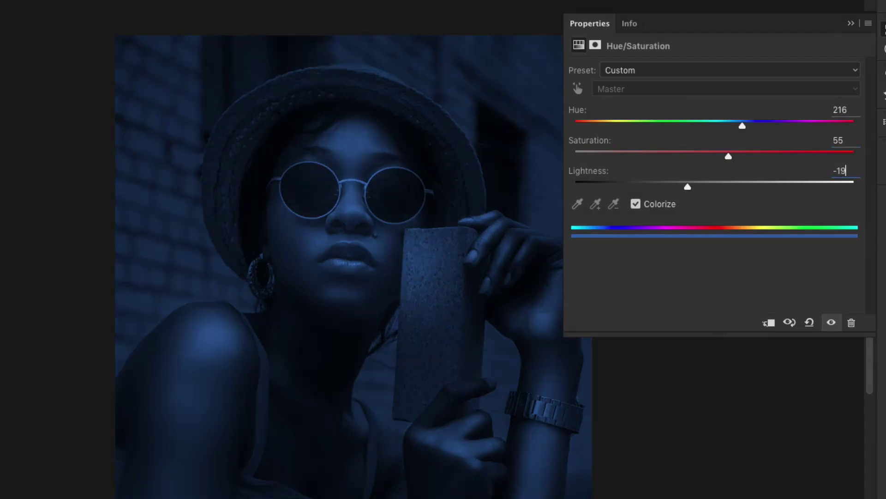
pyautogui.doubleClick(848, 23)
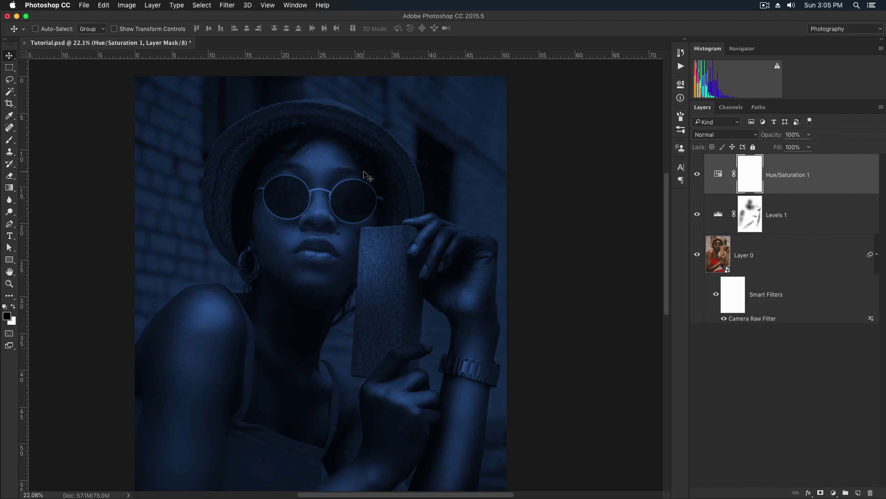
pyautogui.scroll(2, 268, 143)
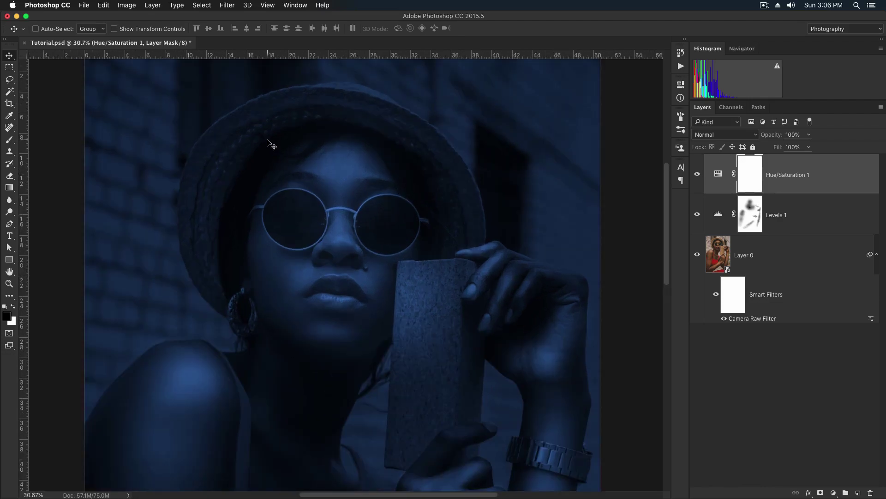
# Step: Place a duplicate of Layer 0, cleared of its smart filters, at the top of the layer stack
pyautogui.click(877, 264)
pyautogui.moveTo(776, 257); pyautogui.dragTo(857, 493)
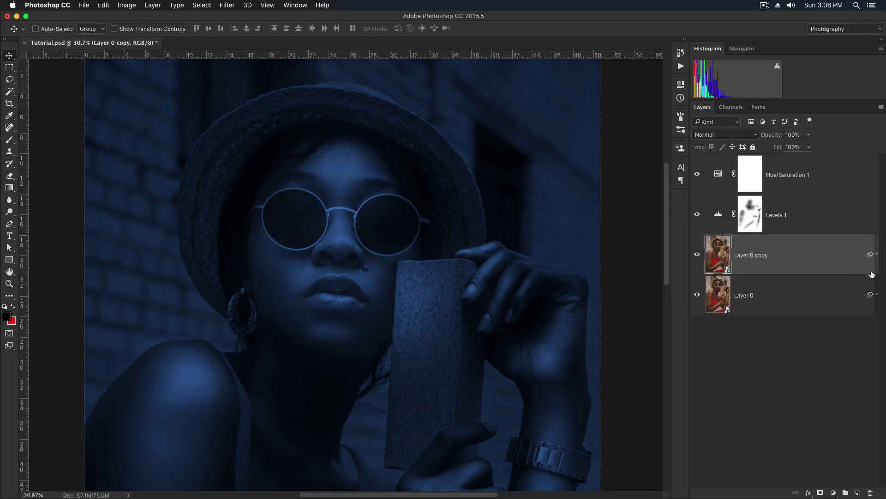
pyautogui.click(877, 255)
pyautogui.rightClick(822, 299)
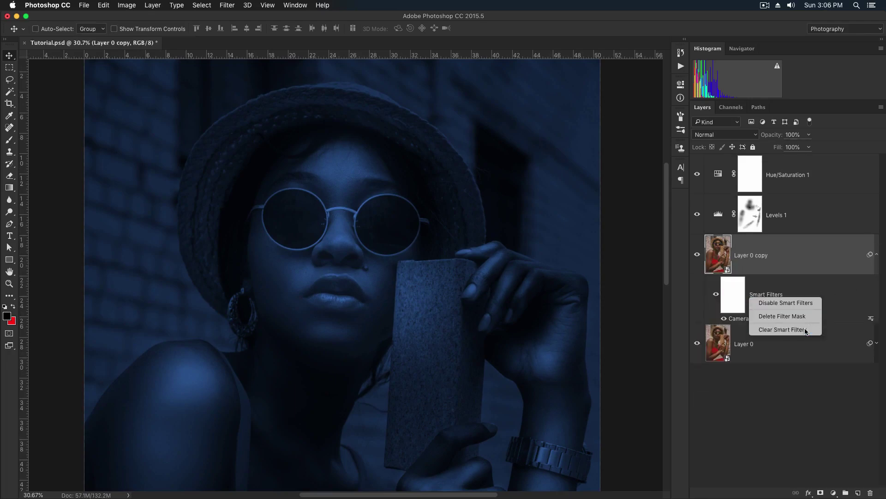
pyautogui.click(806, 331)
pyautogui.press('super+bracketright')
pyautogui.press('super+bracketright')
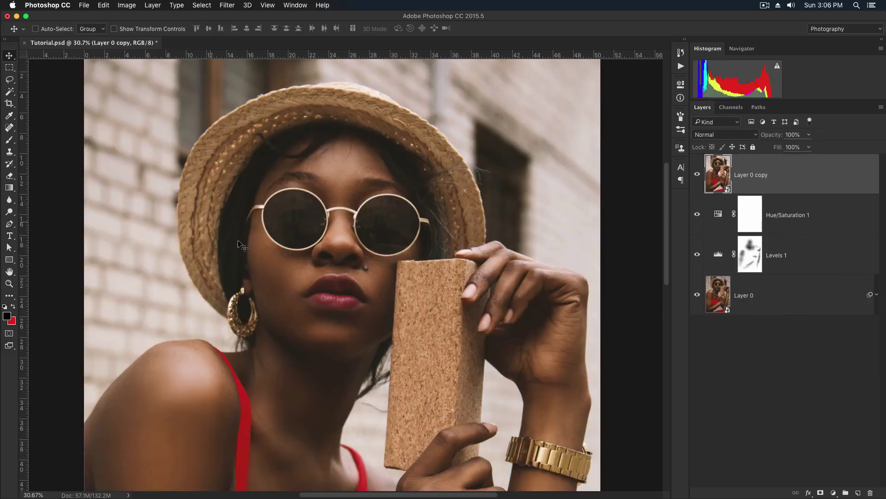
# Step: Start a Pen tool path along the underside of the sunglasses' left temple arm up to the lens rim
pyautogui.scroll(5, 270, 272)
pyautogui.scroll(5, 271, 272)
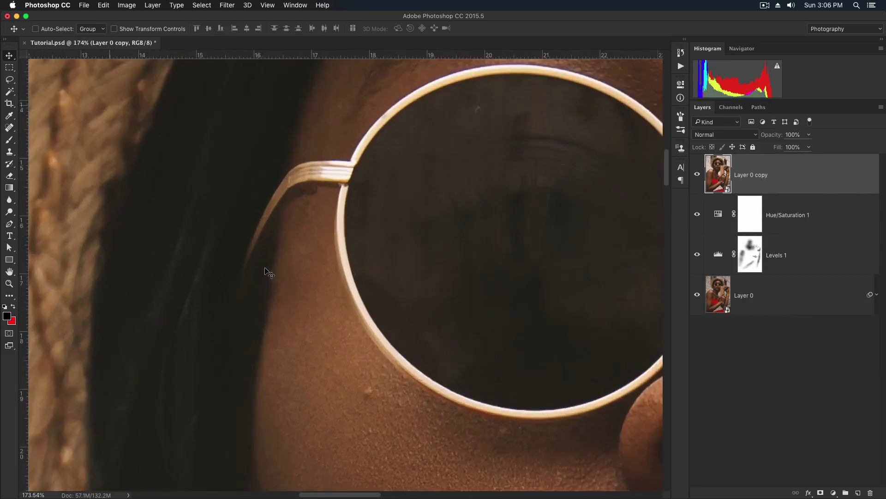
pyautogui.press('p')
pyautogui.click(230, 326)
pyautogui.click(253, 247)
pyautogui.click(275, 202)
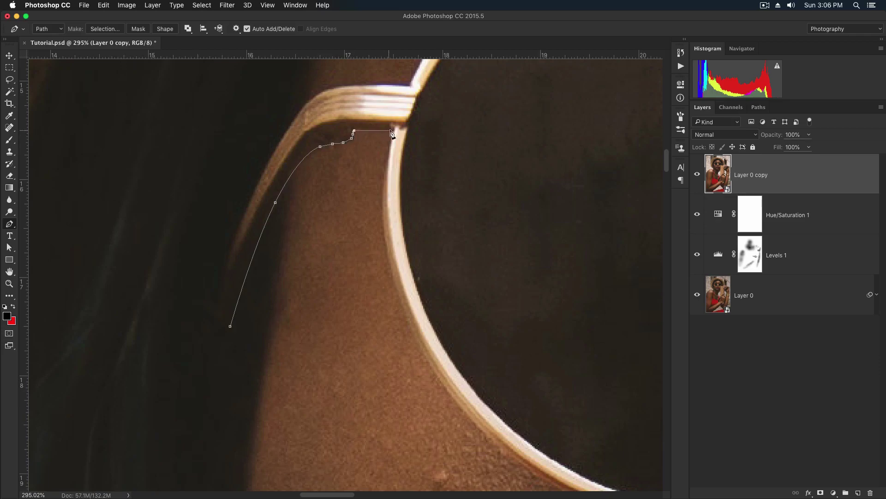
# Step: Continue the path along the outer lower rim of the left lens up to the nose bridge
pyautogui.moveTo(393, 271)
pyautogui.mouseDown()
pyautogui.moveTo(409, 321)
pyautogui.moveTo(395, 273)
pyautogui.mouseUp()
pyautogui.press('space')
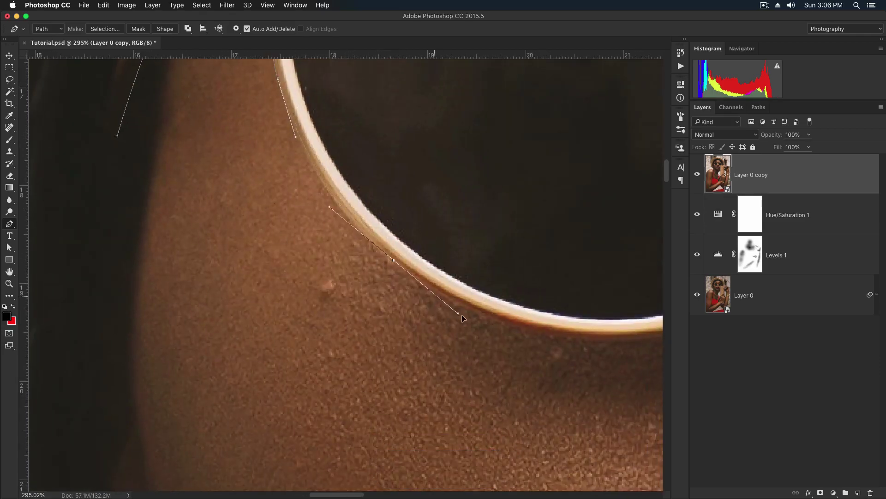
pyautogui.moveTo(459, 314); pyautogui.dragTo(255, 261)
pyautogui.moveTo(390, 264); pyautogui.dragTo(495, 264)
pyautogui.moveTo(598, 175); pyautogui.dragTo(621, 153)
pyautogui.press('space')
pyautogui.moveTo(621, 153); pyautogui.dragTo(462, 239)
pyautogui.click(485, 150)
pyautogui.click(463, 221)
pyautogui.click(464, 201)
pyautogui.click(462, 181)
# Step: Trace the underside of the nose bridge and continue past the hinge to the right lens's nose pad
pyautogui.moveTo(476, 141); pyautogui.dragTo(443, 235)
pyautogui.moveTo(441, 247); pyautogui.dragTo(442, 234)
pyautogui.moveTo(543, 190); pyautogui.dragTo(614, 192)
pyautogui.press('space')
pyautogui.moveTo(654, 218); pyautogui.dragTo(393, 180)
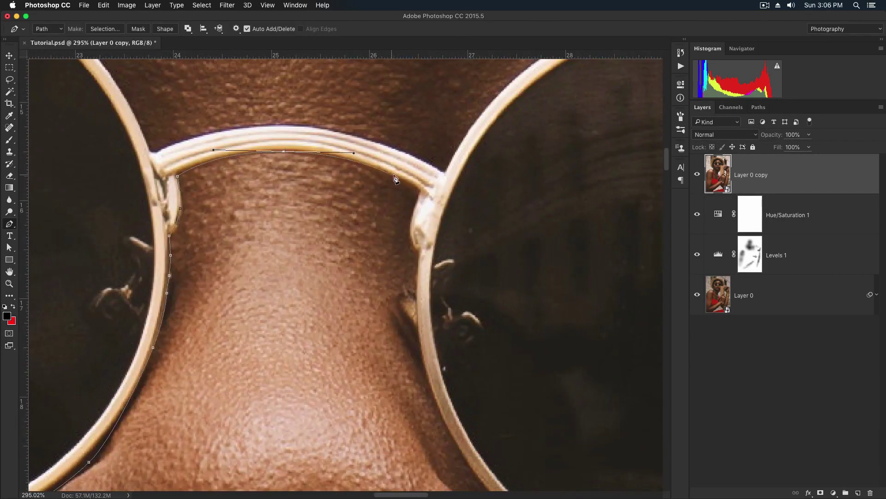
pyautogui.click(419, 255)
pyautogui.press('space')
pyautogui.moveTo(416, 289); pyautogui.dragTo(393, 165)
pyautogui.click(413, 154)
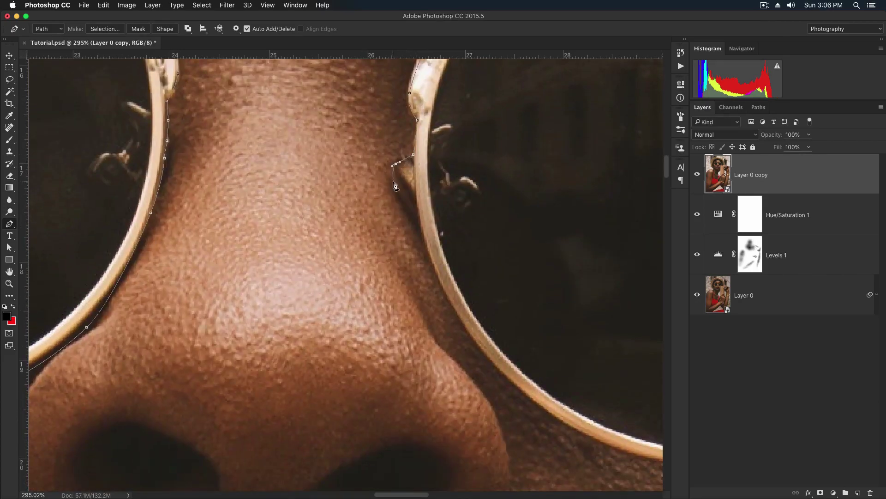
# Step: Continue the path along the outer lower rim of the right lens toward its temple arm
pyautogui.press('space')
pyautogui.moveTo(483, 355); pyautogui.dragTo(454, 223)
pyautogui.moveTo(537, 265); pyautogui.dragTo(318, 265)
pyautogui.press('space')
pyautogui.moveTo(513, 240); pyautogui.dragTo(489, 258)
pyautogui.press('space')
pyautogui.moveTo(499, 194); pyautogui.dragTo(528, 146)
pyautogui.press('space')
pyautogui.moveTo(528, 147); pyautogui.dragTo(481, 306)
pyautogui.moveTo(491, 238); pyautogui.dragTo(492, 199)
# Step: Trace around the right temple arm and along the upper rim of the right lens
pyautogui.moveTo(542, 226); pyautogui.dragTo(546, 232)
pyautogui.moveTo(559, 245); pyautogui.dragTo(562, 252)
pyautogui.press('space')
pyautogui.moveTo(574, 299); pyautogui.dragTo(549, 189)
pyautogui.moveTo(529, 236); pyautogui.dragTo(548, 213)
pyautogui.press('space')
pyautogui.moveTo(555, 85); pyautogui.dragTo(555, 158)
pyautogui.moveTo(533, 126); pyautogui.dragTo(491, 257)
pyautogui.press('space')
pyautogui.moveTo(420, 125); pyautogui.dragTo(471, 165)
pyautogui.press('space')
pyautogui.moveTo(392, 173); pyautogui.dragTo(582, 100)
pyautogui.press('space')
# Step: Continue the path over the top of the nose bridge and along the left lens's upper rim
pyautogui.moveTo(425, 159); pyautogui.dragTo(347, 206)
pyautogui.press('space')
pyautogui.moveTo(316, 287); pyautogui.dragTo(589, 277)
pyautogui.moveTo(442, 225); pyautogui.dragTo(368, 225)
pyautogui.click(294, 252)
pyautogui.press('space')
pyautogui.moveTo(199, 118); pyautogui.dragTo(221, 127)
pyautogui.press('space')
pyautogui.moveTo(21, 109); pyautogui.dragTo(229, 209)
pyautogui.press('space')
pyautogui.moveTo(186, 268); pyautogui.dragTo(328, 188)
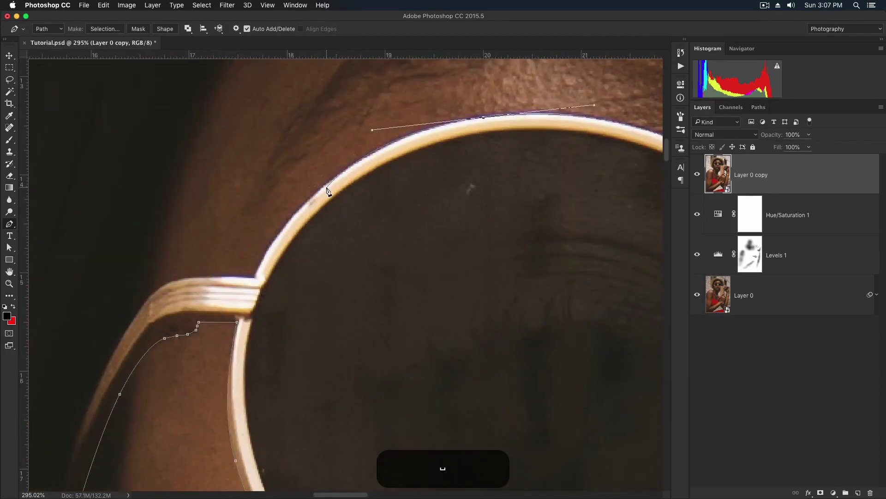
# Step: Trace the upper edge of the left temple arm and close the sunglasses path
pyautogui.click(254, 277)
pyautogui.press('space')
pyautogui.moveTo(194, 280); pyautogui.dragTo(392, 211)
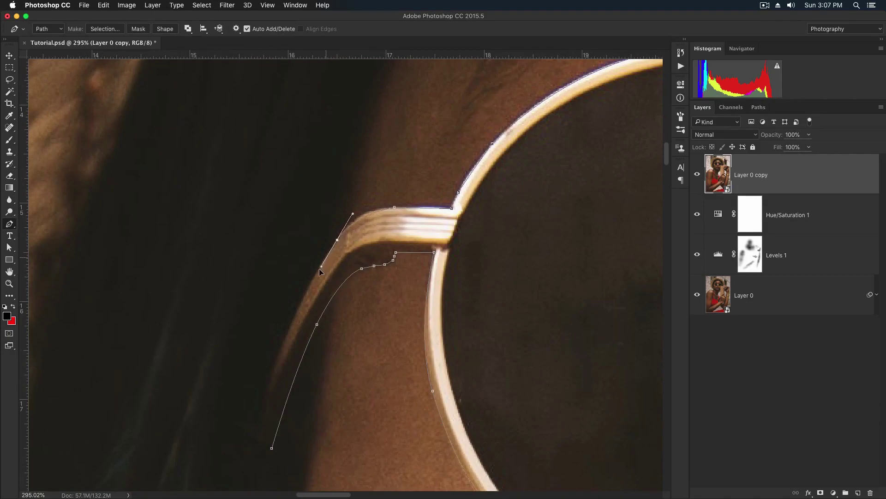
pyautogui.press('space')
pyautogui.moveTo(302, 300); pyautogui.dragTo(344, 147)
pyautogui.moveTo(313, 218); pyautogui.dragTo(301, 256)
pyautogui.click(294, 339)
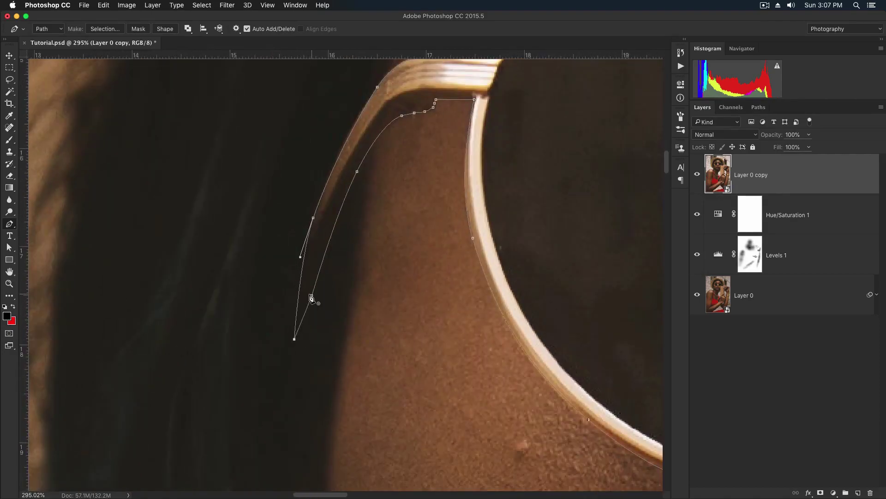
# Step: Trace the inner opening of the gold hoop earring with the Pen tool
pyautogui.scroll(-5, 334, 151)
pyautogui.scroll(5, 319, 415)
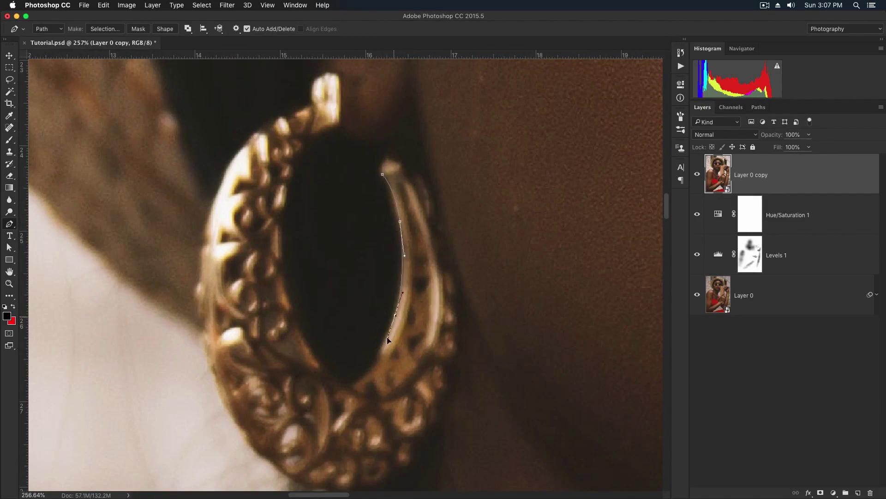
pyautogui.moveTo(289, 304); pyautogui.dragTo(278, 259)
pyautogui.press('super+z')
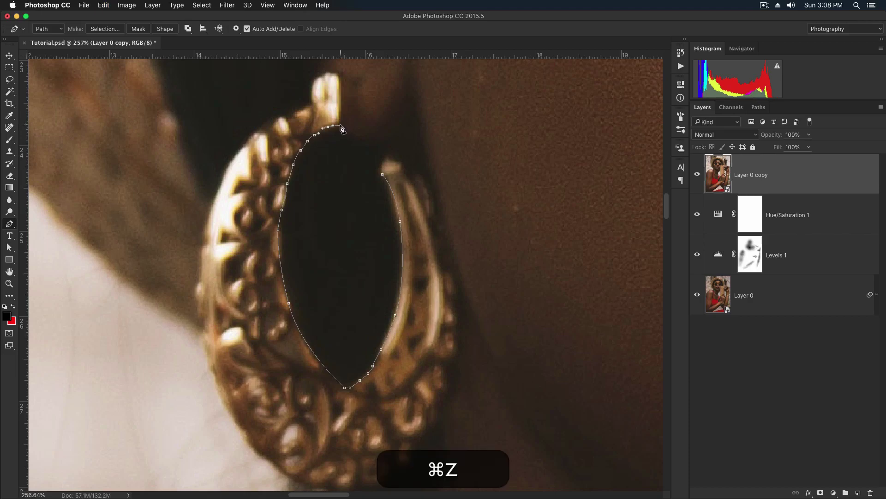
# Step: Continue the earring path around its clasp and onto the upper outer edge
pyautogui.press('space')
pyautogui.moveTo(345, 130); pyautogui.dragTo(345, 181)
pyautogui.click(340, 128)
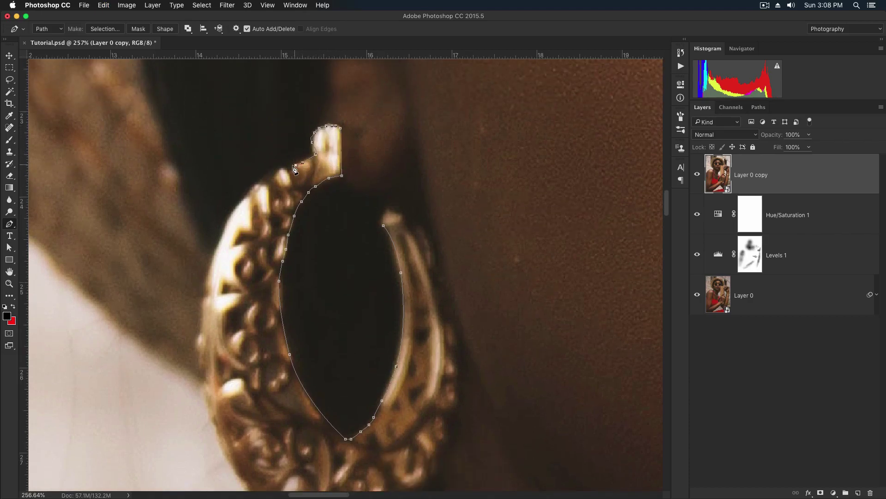
pyautogui.press('alt+super+z')
pyautogui.press('alt+super+z')
# Step: Trace the earring's remaining outer edge around the bottom and close the path
pyautogui.press('space')
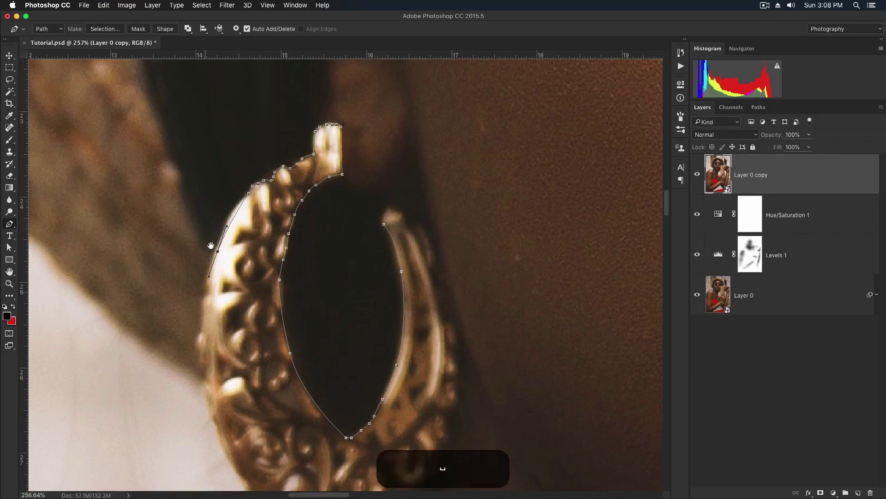
pyautogui.moveTo(202, 329); pyautogui.dragTo(220, 194)
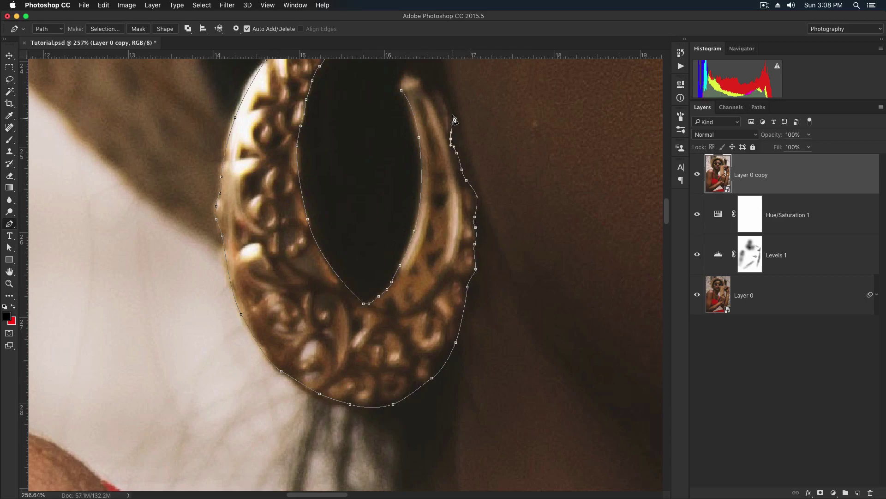
pyautogui.press('space')
pyautogui.moveTo(454, 122); pyautogui.dragTo(464, 168)
pyautogui.click(419, 128)
pyautogui.press('super+minus')
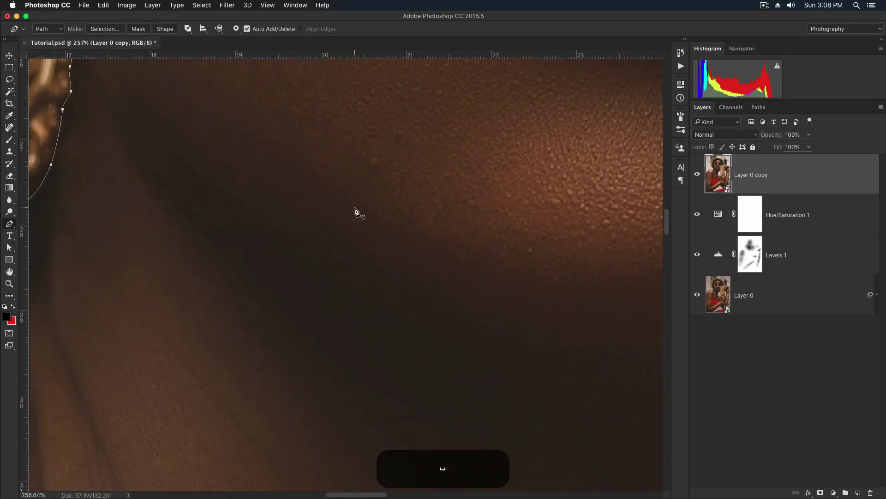
# Step: Trace the lower edge of the gold wristwatch band with the Pen tool
pyautogui.press('space')
pyautogui.moveTo(356, 212); pyautogui.dragTo(526, 204)
pyautogui.scroll(5, 288, 239)
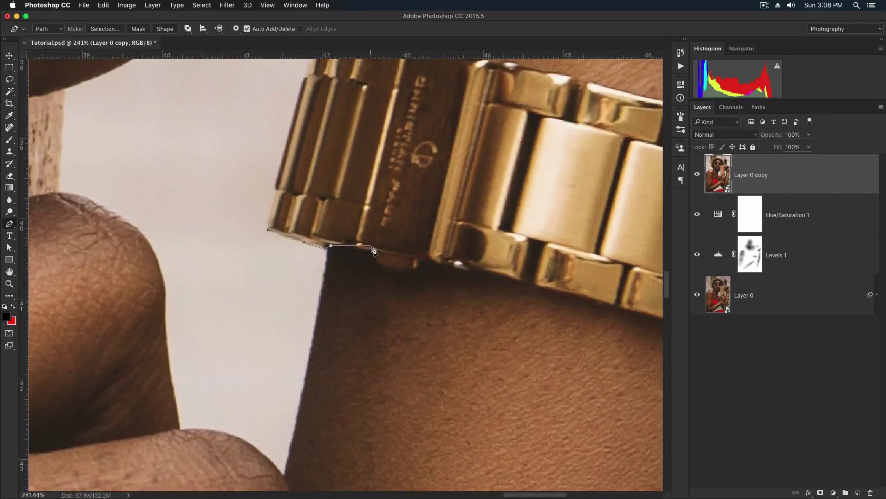
pyautogui.click(546, 291)
pyautogui.press('space')
pyautogui.moveTo(615, 301); pyautogui.dragTo(401, 257)
pyautogui.click(462, 277)
pyautogui.press('space')
pyautogui.moveTo(569, 323); pyautogui.dragTo(420, 263)
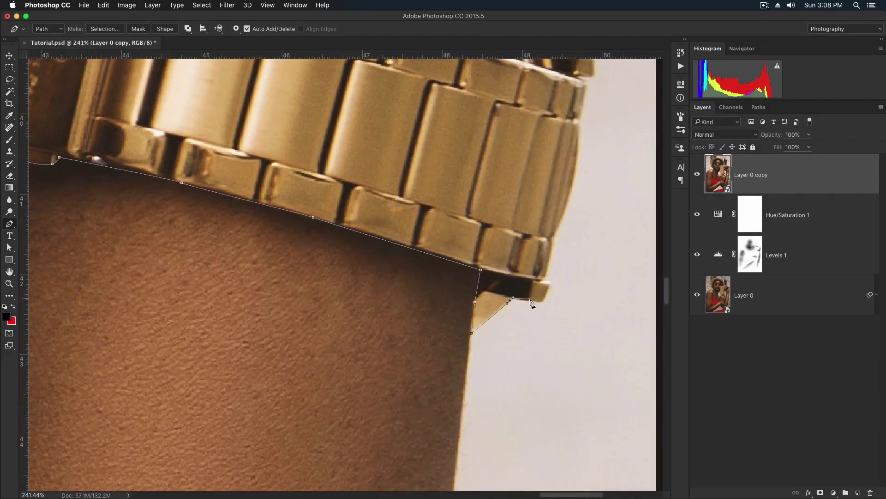
# Step: Continue the path up the watch band's right edge and around the protruding back section
pyautogui.click(552, 238)
pyautogui.press('space')
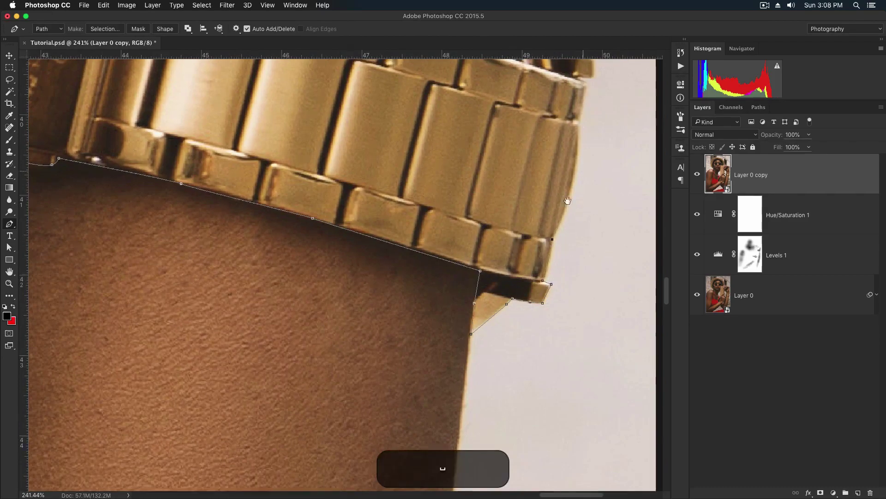
pyautogui.moveTo(574, 178); pyautogui.dragTo(538, 266)
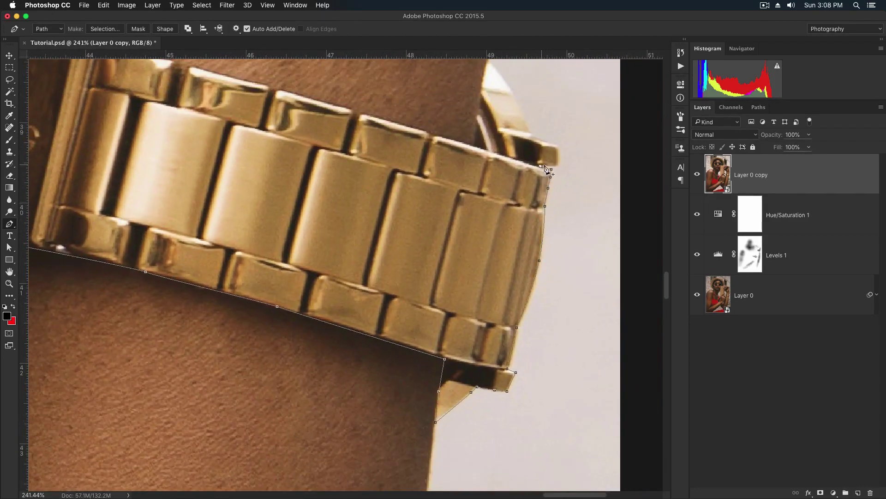
pyautogui.scroll(5, 529, 134)
pyautogui.click(520, 238)
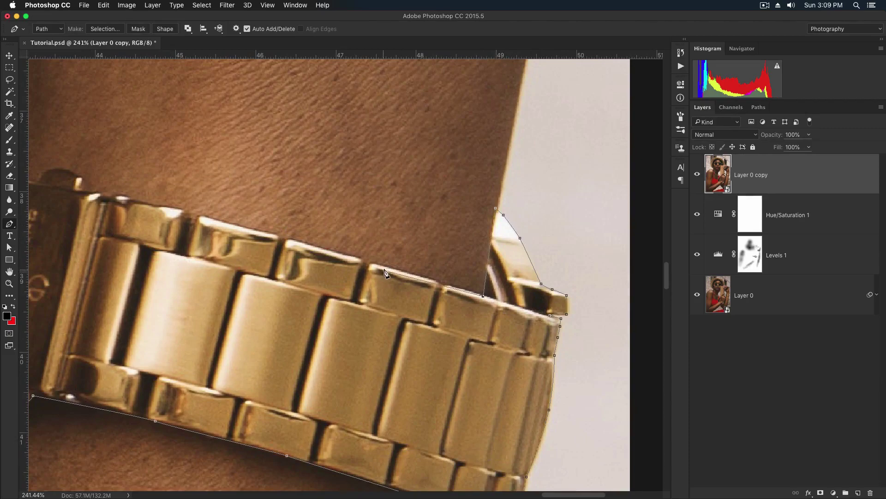
# Step: Trace the watch band's upper edge along the wrist to its left corner
pyautogui.hscroll(-5, 364, 266)
pyautogui.scroll(1, 365, 267)
pyautogui.click(472, 279)
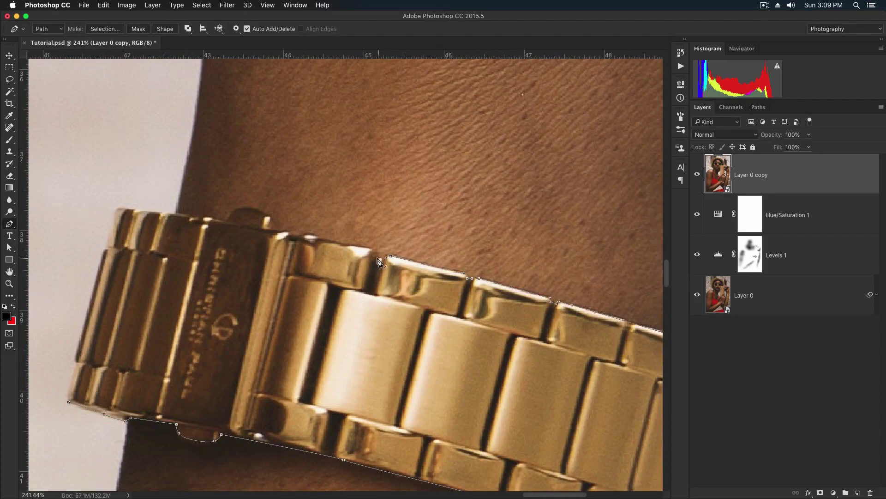
pyautogui.hscroll(-4, 321, 242)
pyautogui.click(442, 237)
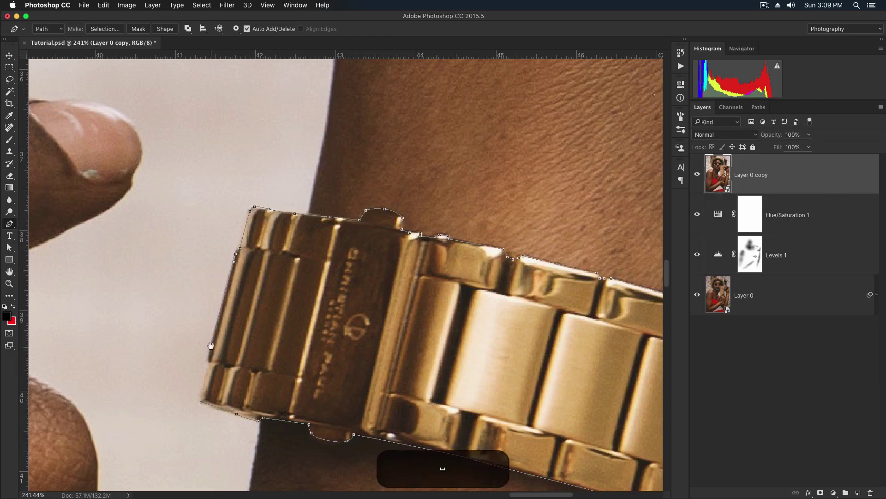
# Step: Close the watch path and turn the traced accessories into a selection-based layer mask on Layer 0 copy
pyautogui.scroll(-6, 231, 277)
pyautogui.hscroll(-2, 231, 277)
pyautogui.press('super+0')
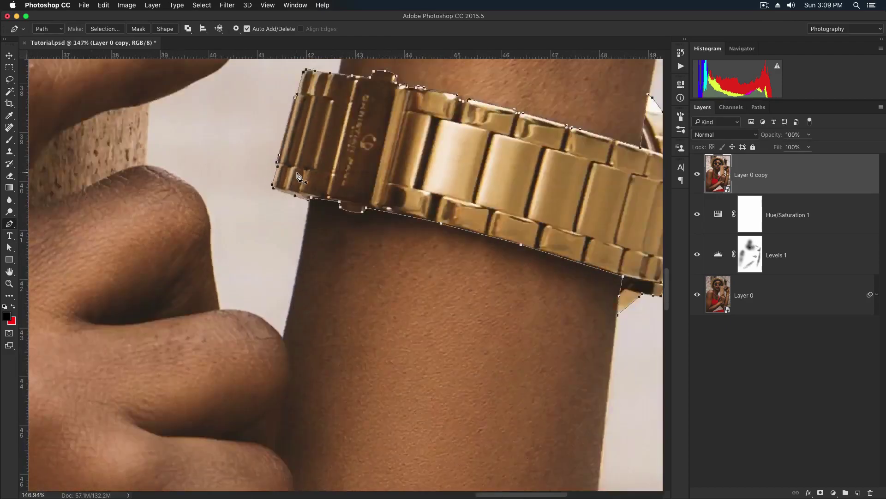
pyautogui.press('ctrl+super+m')
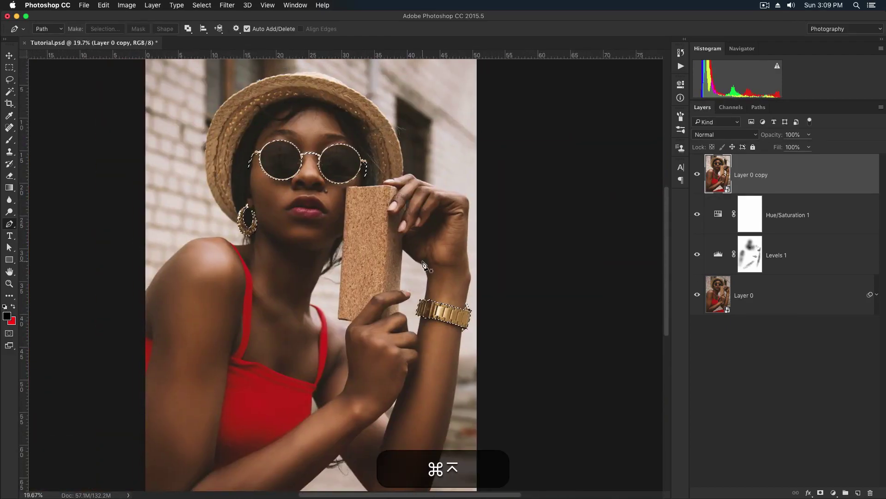
pyautogui.scroll(2, 386, 178)
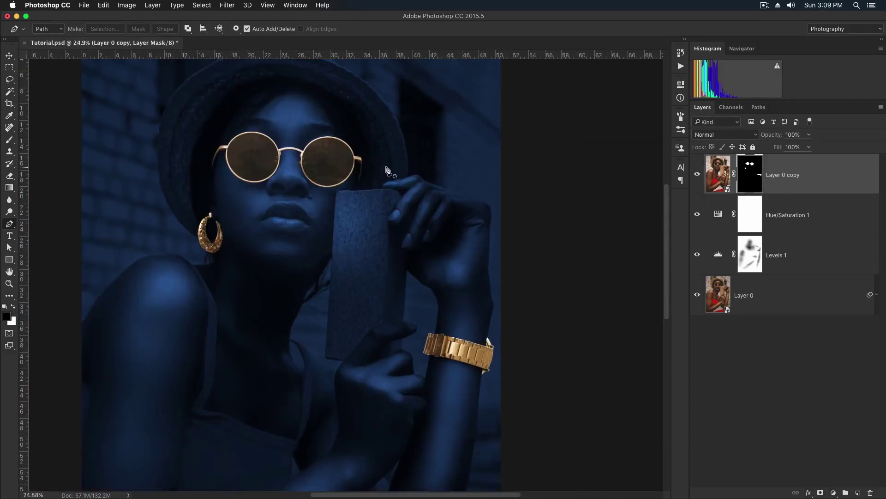
# Step: Select the dark left lens inside its gold rim with the Magic Wand at tolerance 32
pyautogui.press('v')
pyautogui.scroll(10, 249, 148)
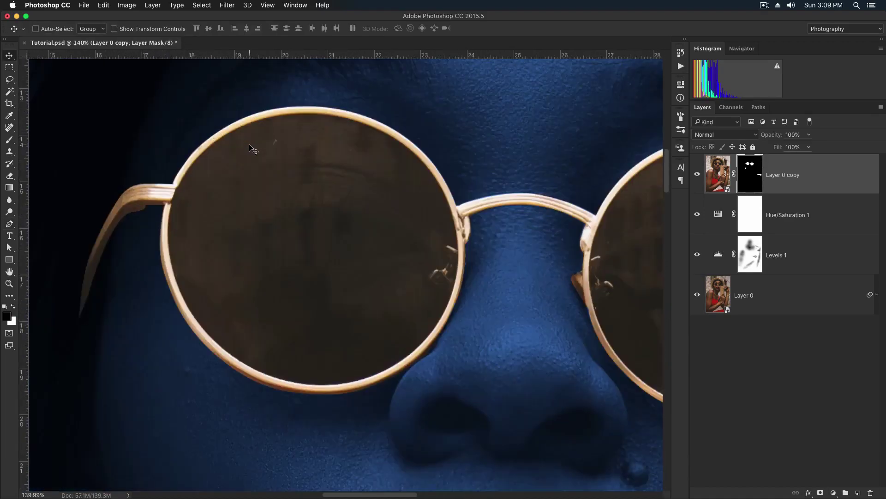
pyautogui.press('w')
pyautogui.click(268, 144)
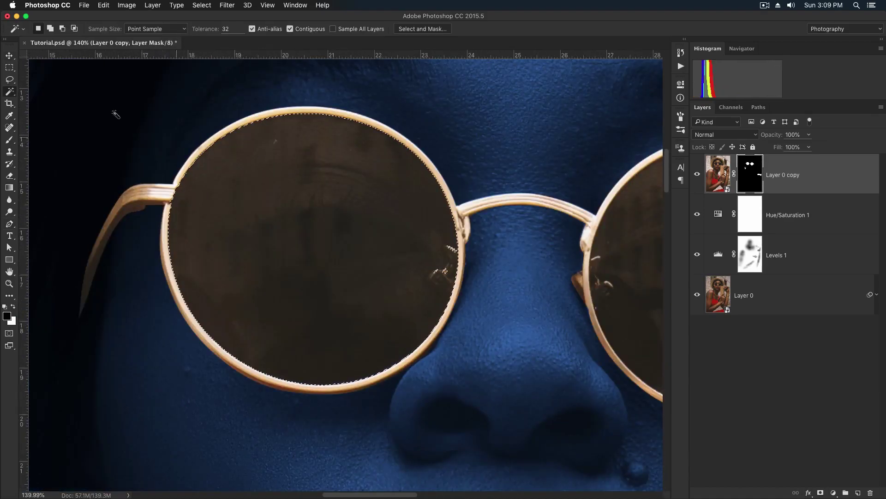
# Step: Subtract the nose pad detail near the inner rim from the lens selection with the Lasso
pyautogui.click(12, 82)
pyautogui.scroll(5, 453, 250)
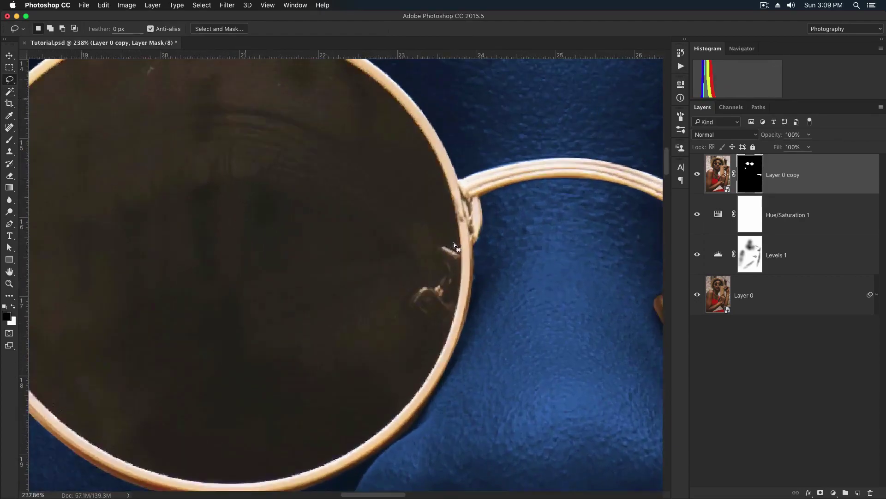
pyautogui.press('alt')
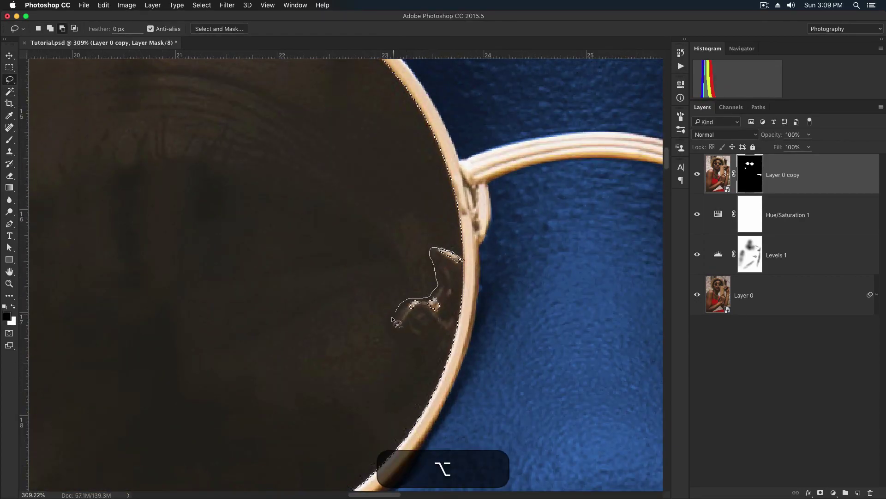
pyautogui.moveTo(472, 280); pyautogui.dragTo(478, 277)
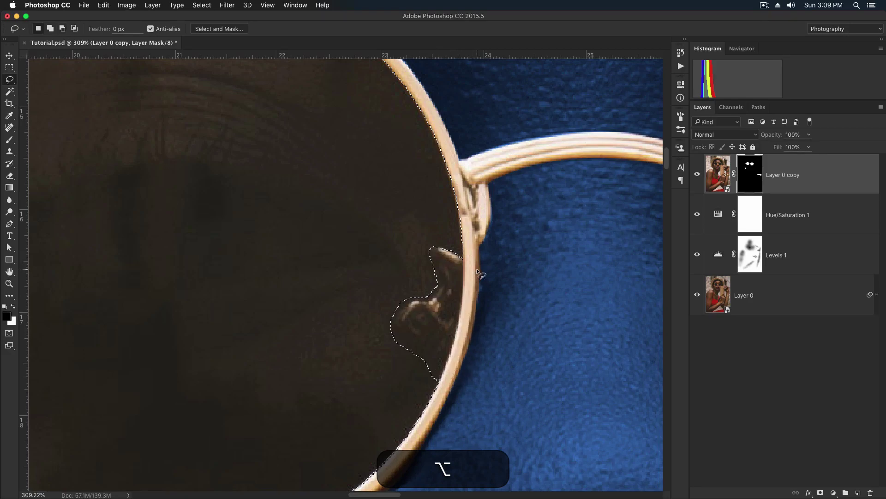
# Step: Fill the left lens selection on the Layer 0 copy mask with the black background color at 100% opacity and deselect it
pyautogui.press('x')
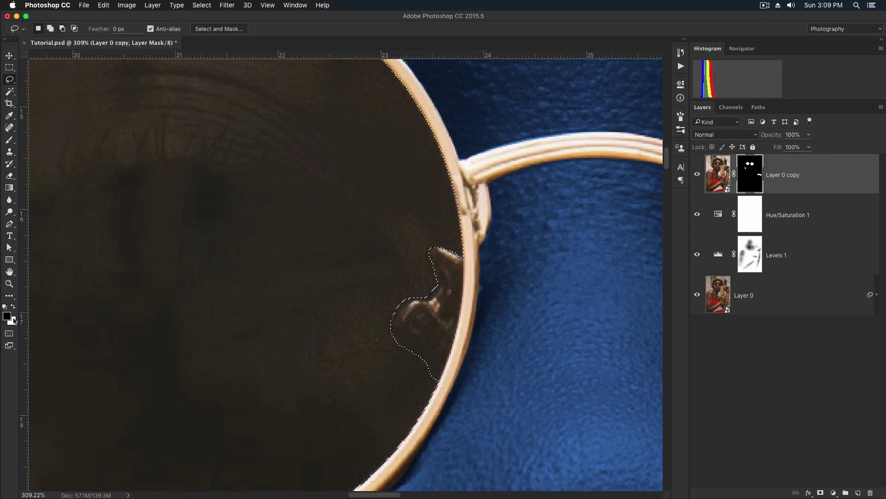
pyautogui.click(102, 6)
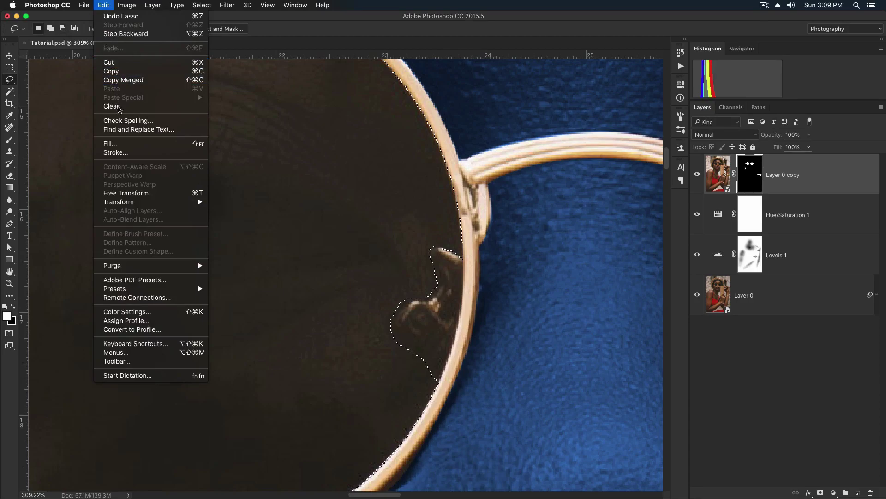
pyautogui.click(121, 143)
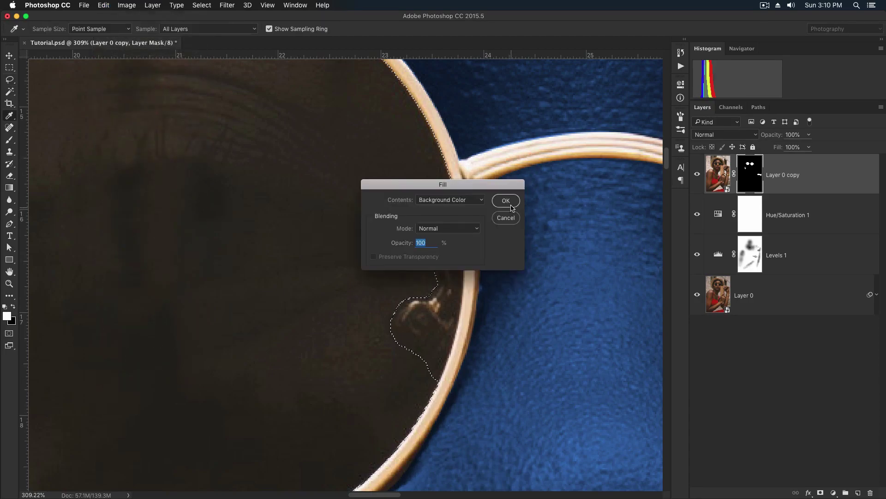
pyautogui.click(510, 206)
pyautogui.scroll(-5, 370, 178)
pyautogui.press('v')
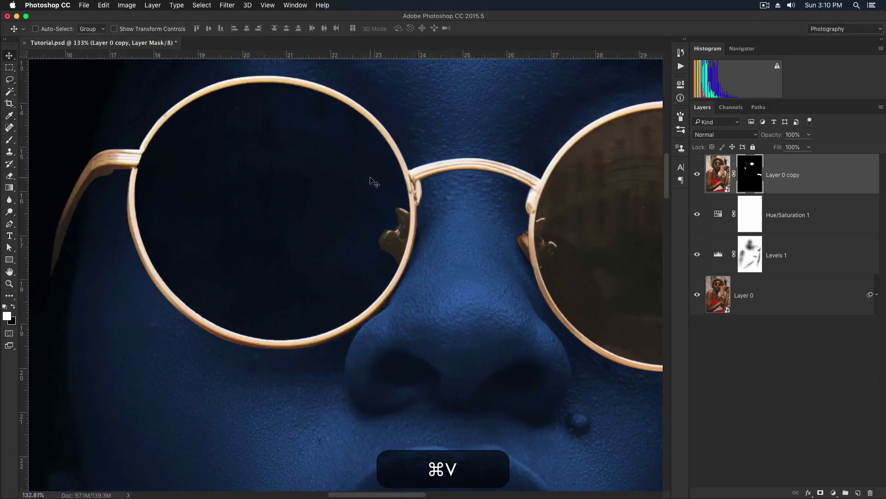
# Step: Select the dark right lens inside its gold rim on the Layer 0 copy image with the Magic Wand
pyautogui.hscroll(10, 374, 183)
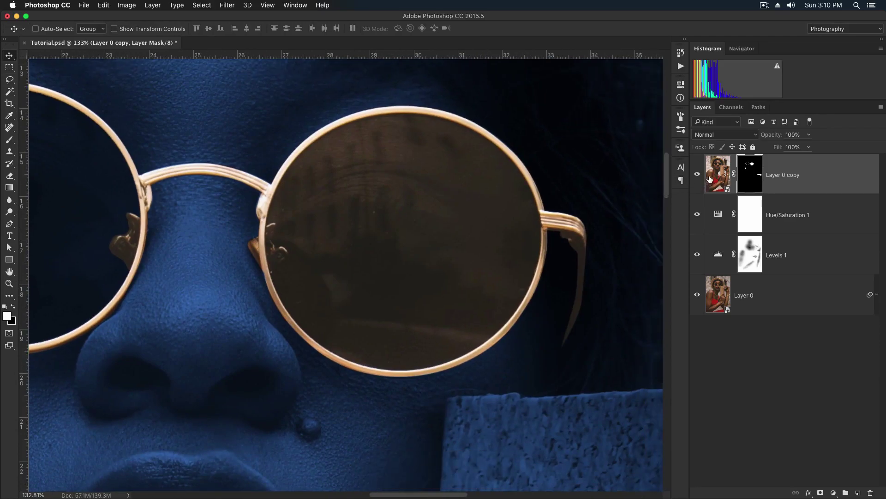
pyautogui.click(709, 180)
pyautogui.press('w')
pyautogui.scroll(5, 293, 273)
pyautogui.scroll(-1, 287, 261)
pyautogui.click(285, 258)
# Step: Subtract the nose pad detail along the right lens's inner rim from the selection with the Lasso
pyautogui.press('l')
pyautogui.press('alt')
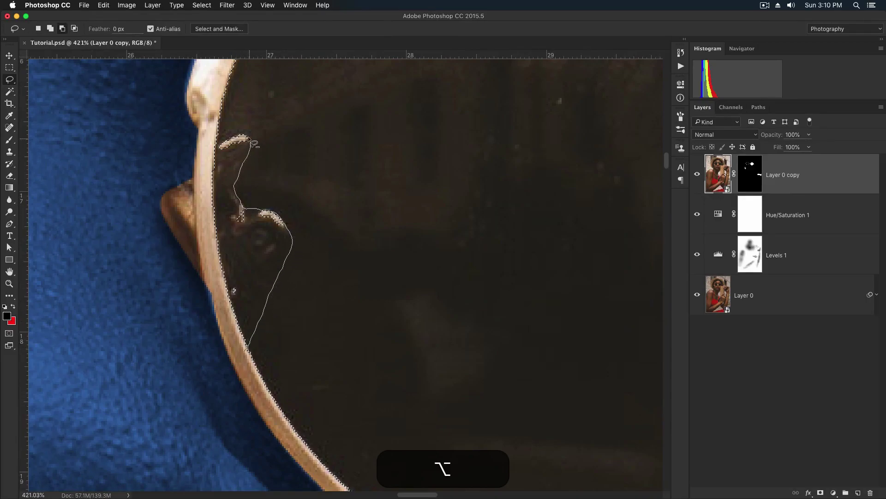
pyautogui.moveTo(242, 364); pyautogui.dragTo(295, 307)
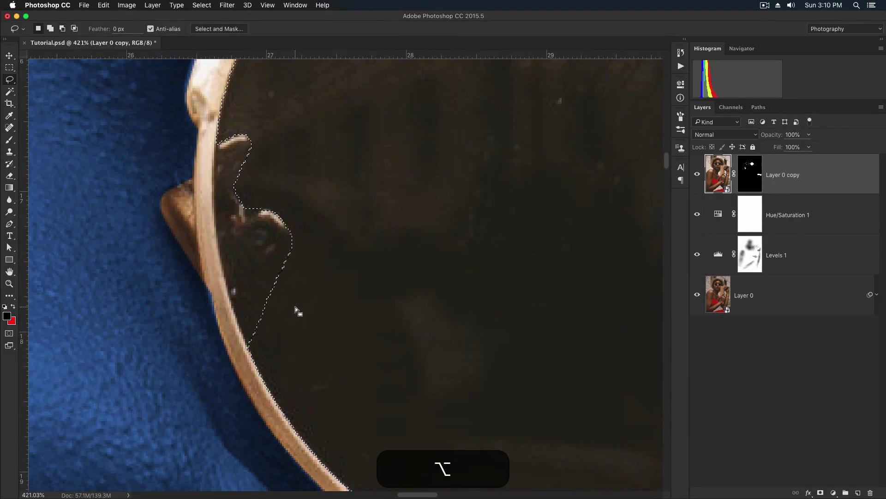
# Step: Fill the right lens selection on the Layer 0 copy mask with the black background color and deselect it
pyautogui.scroll(-3, 295, 306)
pyautogui.click(746, 185)
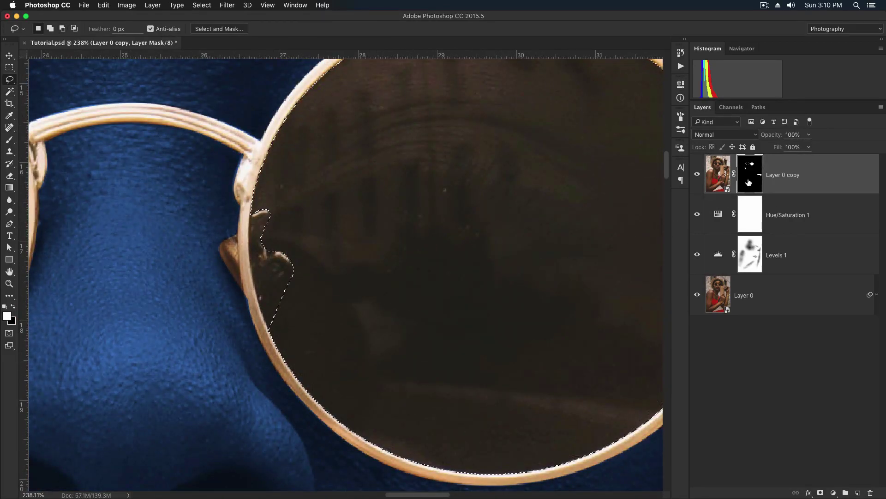
pyautogui.click(103, 5)
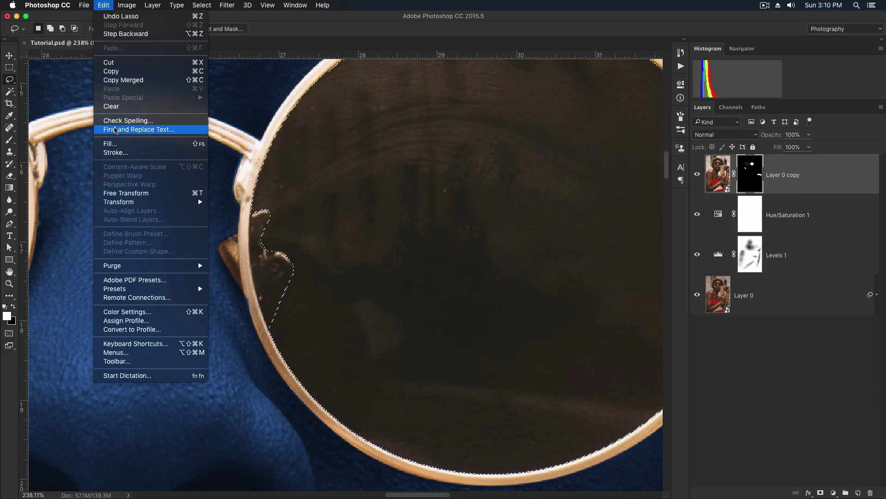
pyautogui.click(115, 146)
pyautogui.click(506, 202)
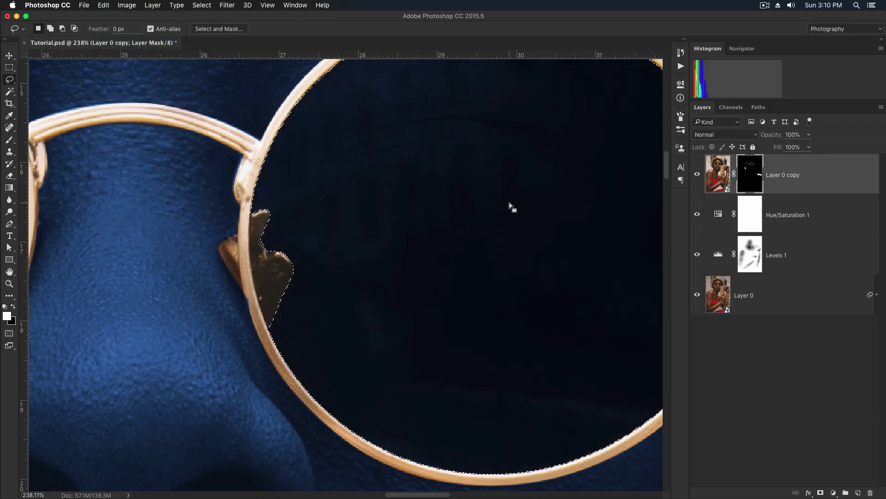
pyautogui.scroll(-5, 508, 203)
pyautogui.press('v')
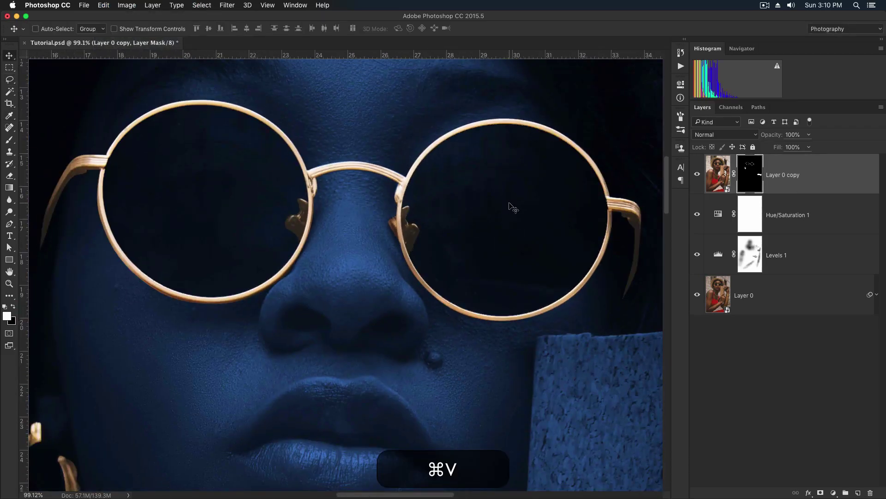
# Step: Duplicate the masked Layer 0 copy and hide the original below it
pyautogui.scroll(-5, 510, 207)
pyautogui.moveTo(499, 208); pyautogui.dragTo(405, 172)
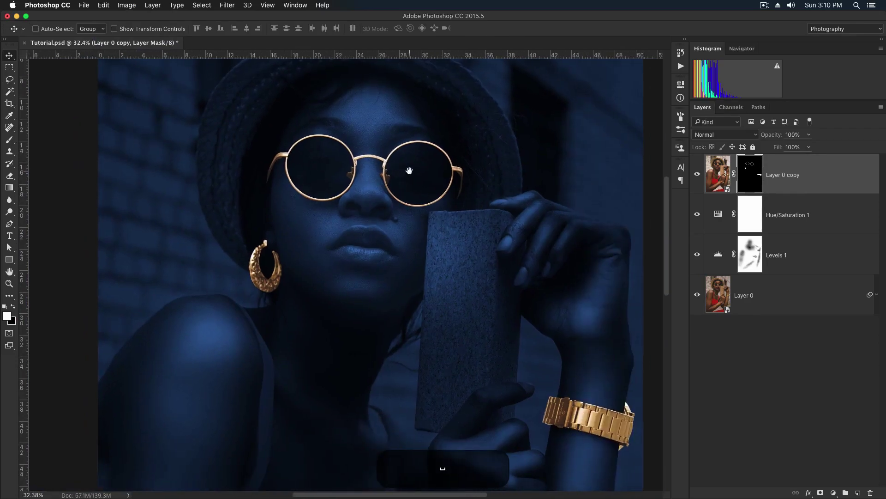
pyautogui.scroll(-1, 415, 178)
pyautogui.moveTo(831, 186); pyautogui.dragTo(860, 493)
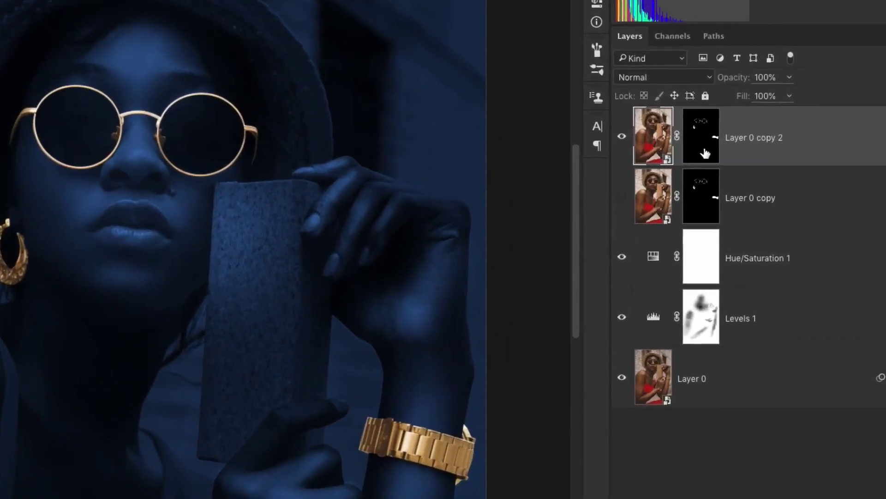
# Step: Rasterize Layer 0 copy 2 and apply its layer mask so only the cut-out accessories remain
pyautogui.rightClick(811, 168)
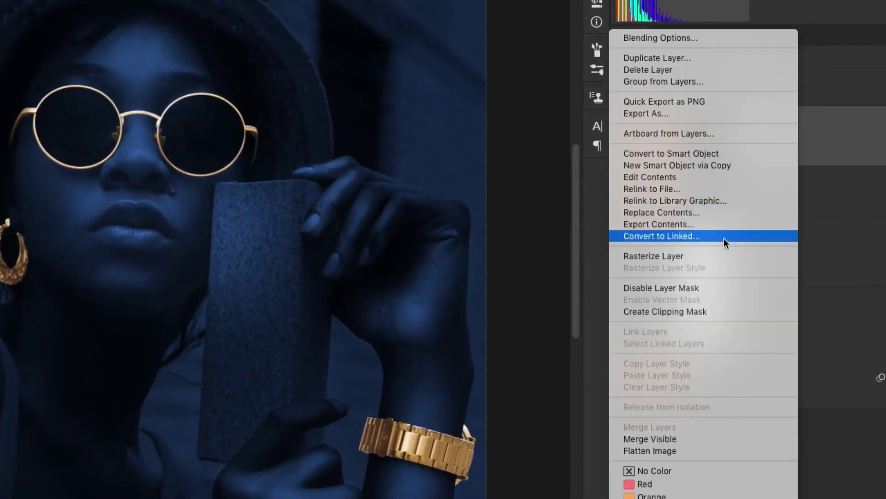
pyautogui.click(716, 251)
pyautogui.rightClick(705, 148)
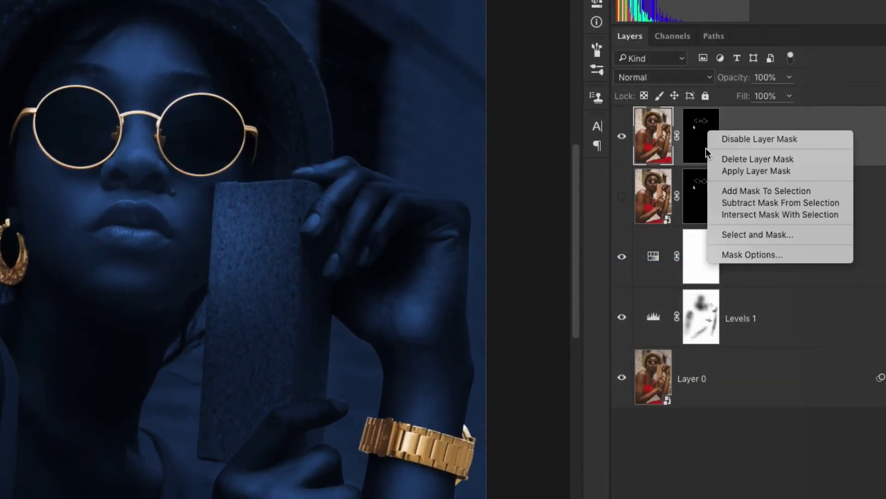
pyautogui.click(725, 170)
# Step: Add a bright blue Color Overlay to Layer 0 copy 2 with the Color blend mode at 100% opacity
pyautogui.scroll(2, 139, 85)
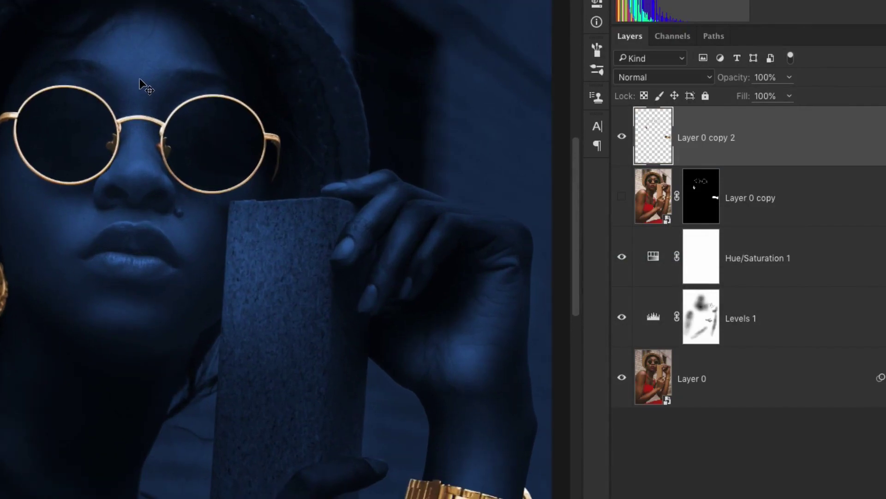
pyautogui.doubleClick(764, 146)
pyautogui.click(323, 409)
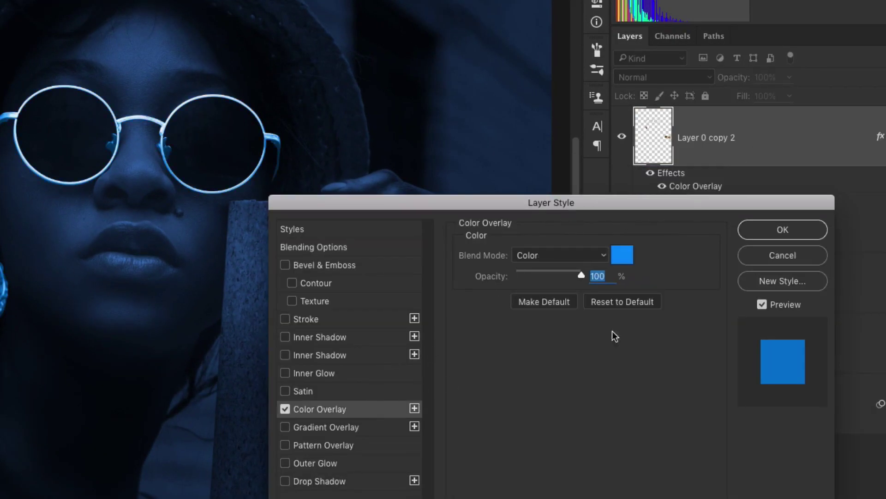
pyautogui.click(759, 229)
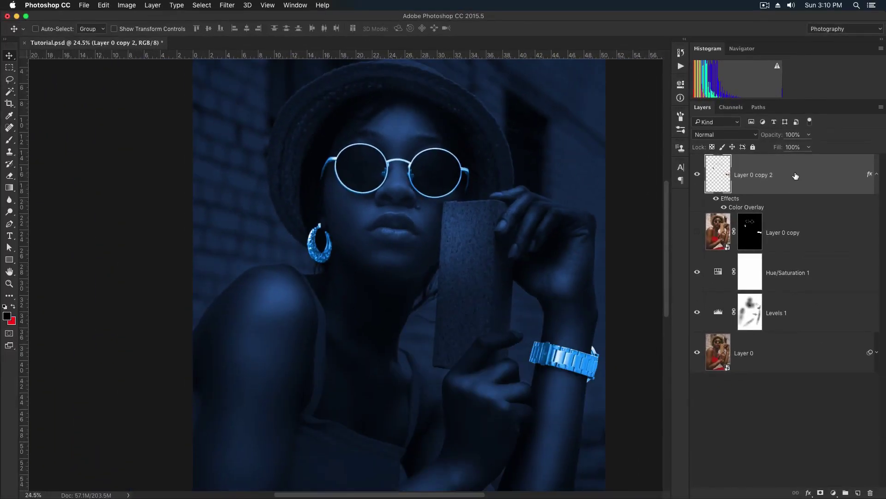
# Step: Duplicate the blue accessories layer and apply a Gaussian Blur with a radius of 14.8 pixels to the lower copy, Layer 0 copy 2
pyautogui.moveTo(795, 175); pyautogui.dragTo(857, 493)
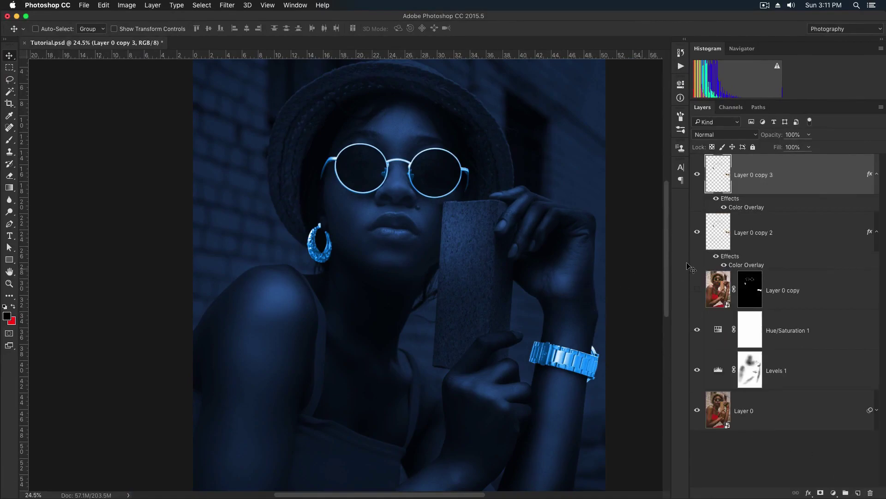
pyautogui.click(718, 231)
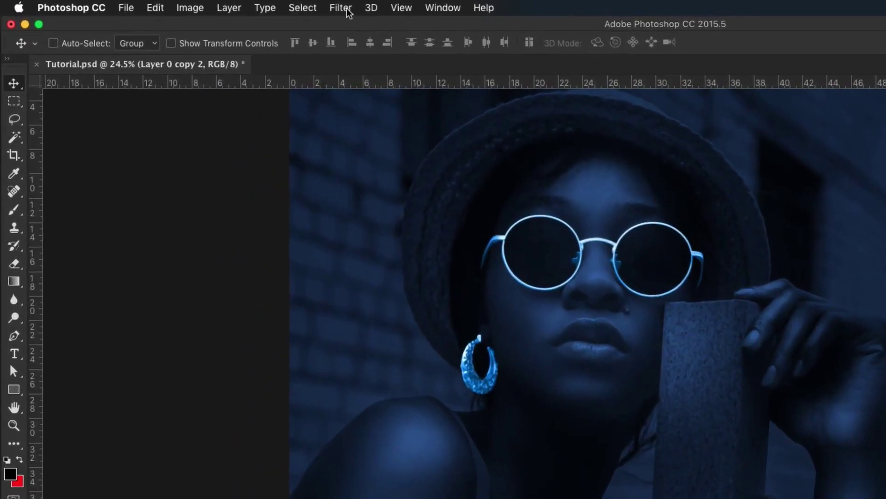
pyautogui.click(227, 5)
pyautogui.moveTo(370, 172)
pyautogui.click(554, 224)
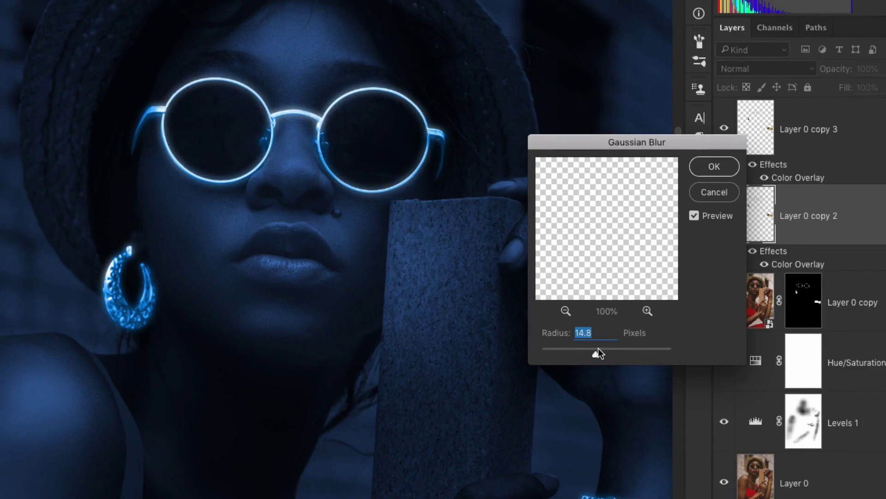
pyautogui.click(711, 166)
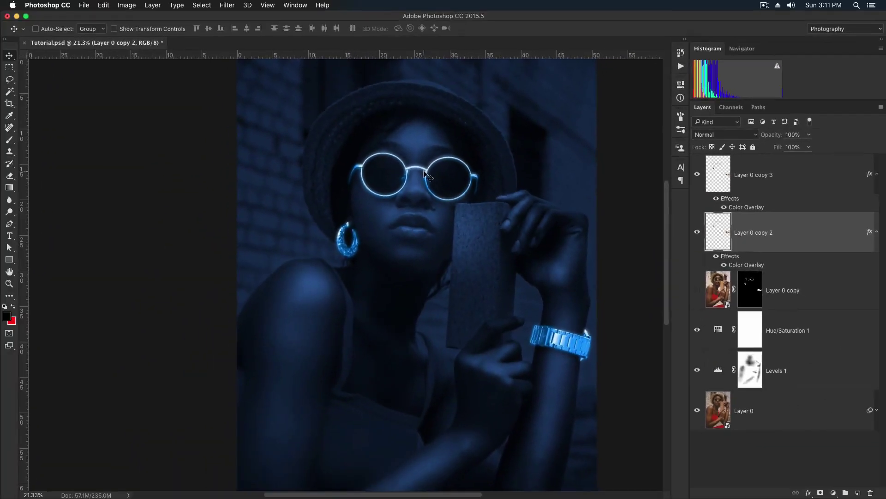
# Step: Collapse the effects list of Layer 0 copy 3 and add a new empty layer directly above Hue/Saturation 1
pyautogui.press('space')
pyautogui.scroll(1, 450, 186)
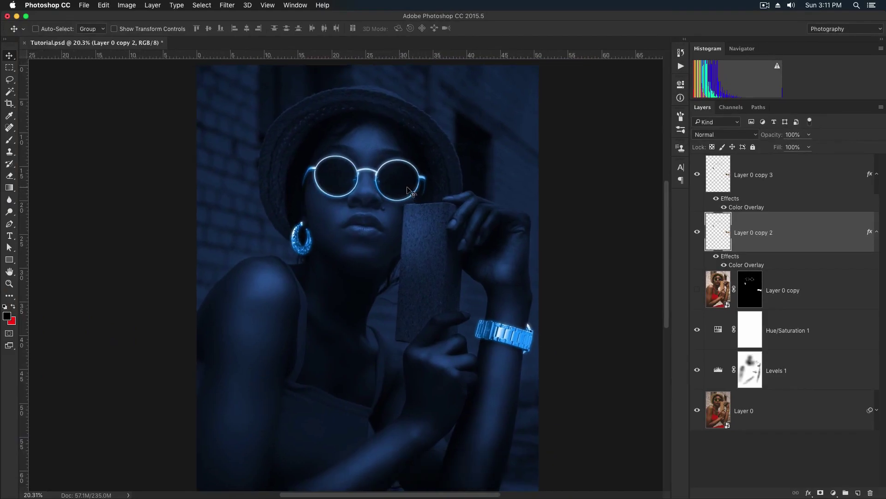
pyautogui.scroll(1, 410, 186)
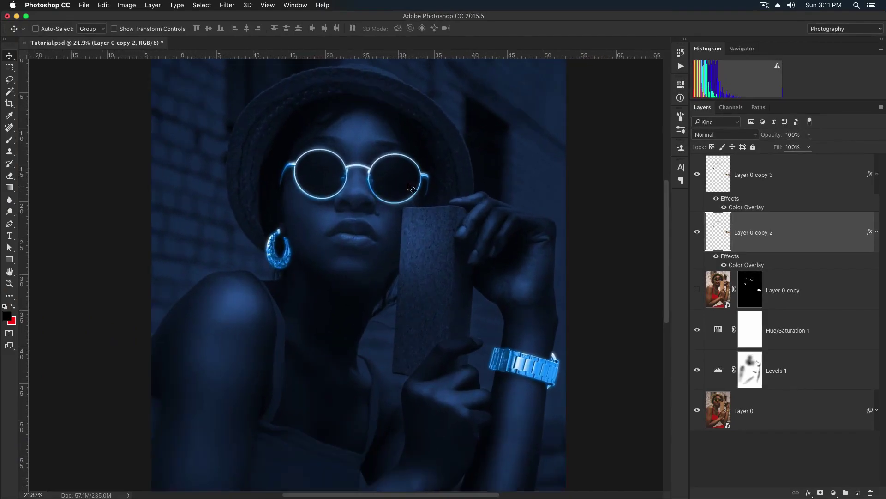
pyautogui.click(877, 175)
pyautogui.click(808, 181)
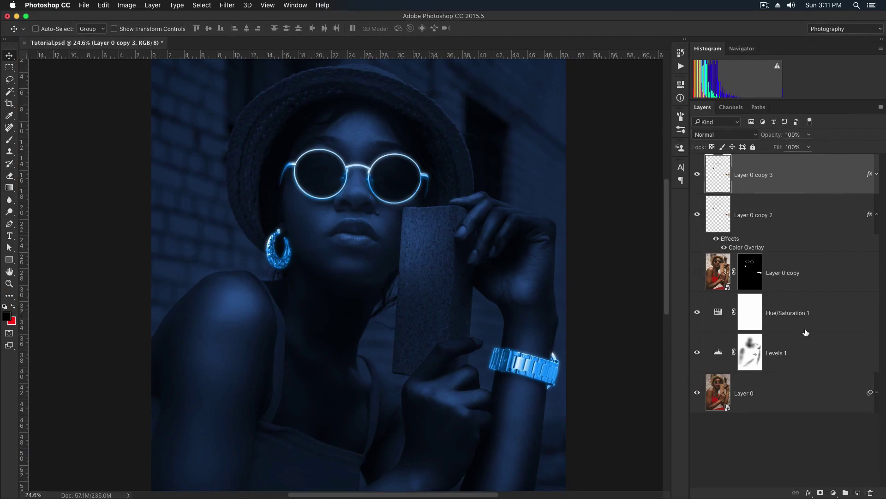
pyautogui.click(832, 310)
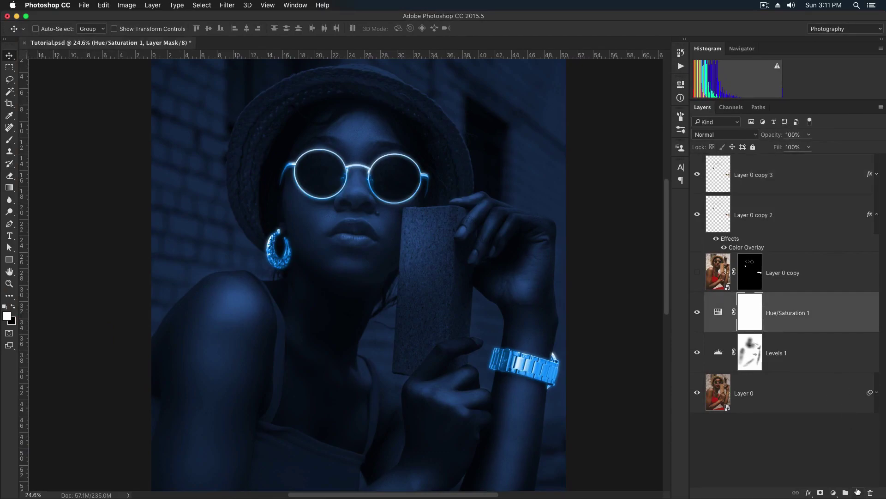
pyautogui.click(857, 492)
# Step: Paint the face red around the sunglasses on Layer 1 with a soft 200 px Brush at 100% opacity
pyautogui.press('b')
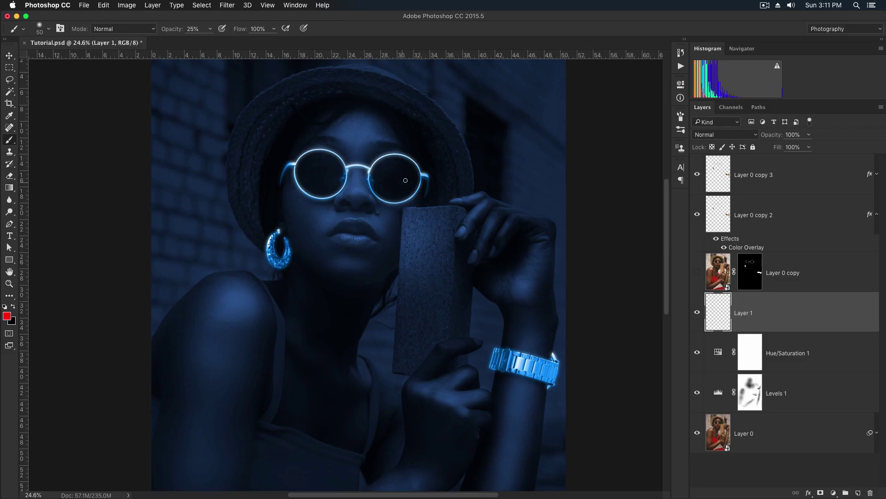
pyautogui.scroll(5, 404, 181)
pyautogui.press(']')
pyautogui.press(']')
pyautogui.press(']')
pyautogui.press(']')
pyautogui.press(']')
pyautogui.press(']')
pyautogui.press(']')
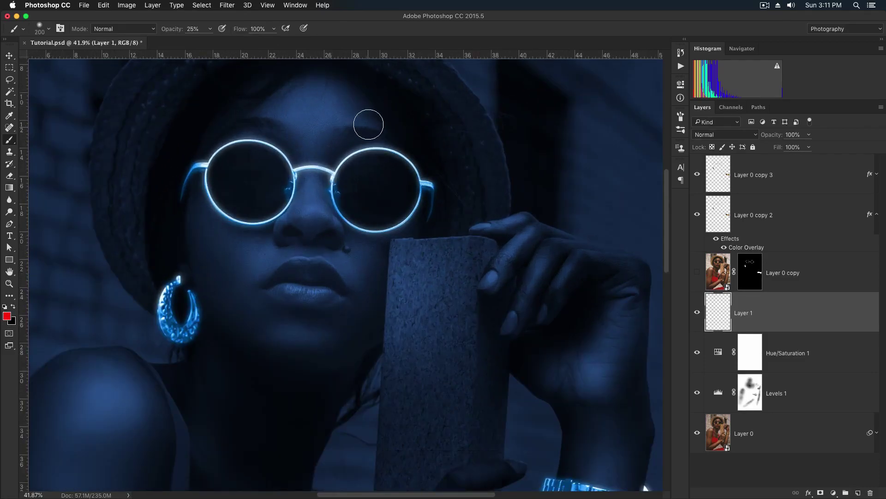
pyautogui.press('0')
pyautogui.moveTo(371, 119)
pyautogui.mouseDown()
pyautogui.moveTo(310, 132)
pyautogui.moveTo(315, 146)
pyautogui.moveTo(304, 150)
pyautogui.moveTo(327, 145)
pyautogui.moveTo(268, 116)
pyautogui.moveTo(213, 127)
pyautogui.moveTo(322, 94)
pyautogui.moveTo(309, 83)
pyautogui.moveTo(385, 100)
pyautogui.moveTo(303, 112)
pyautogui.moveTo(296, 132)
pyautogui.moveTo(313, 133)
pyautogui.moveTo(310, 191)
pyautogui.moveTo(325, 127)
pyautogui.moveTo(298, 172)
pyautogui.moveTo(337, 169)
pyautogui.moveTo(353, 191)
pyautogui.moveTo(383, 193)
pyautogui.moveTo(364, 237)
pyautogui.moveTo(376, 250)
pyautogui.moveTo(320, 279)
pyautogui.moveTo(255, 273)
pyautogui.moveTo(322, 258)
pyautogui.moveTo(290, 242)
pyautogui.moveTo(348, 244)
pyautogui.moveTo(334, 212)
pyautogui.moveTo(288, 210)
pyautogui.moveTo(224, 179)
pyautogui.moveTo(208, 155)
pyautogui.moveTo(239, 223)
pyautogui.moveTo(233, 209)
pyautogui.moveTo(219, 208)
pyautogui.moveTo(258, 253)
pyautogui.moveTo(259, 190)
pyautogui.moveTo(338, 198)
pyautogui.moveTo(297, 191)
pyautogui.moveTo(266, 236)
pyautogui.moveTo(329, 198)
pyautogui.moveTo(362, 206)
pyautogui.moveTo(348, 272)
pyautogui.mouseUp()
# Step: Paint the bare shoulder and upper arm red with the Brush enlarged to 400 px
pyautogui.scroll(-3, 313, 133)
pyautogui.scroll(-5, 317, 317)
pyautogui.hscroll(-5, 178, 282)
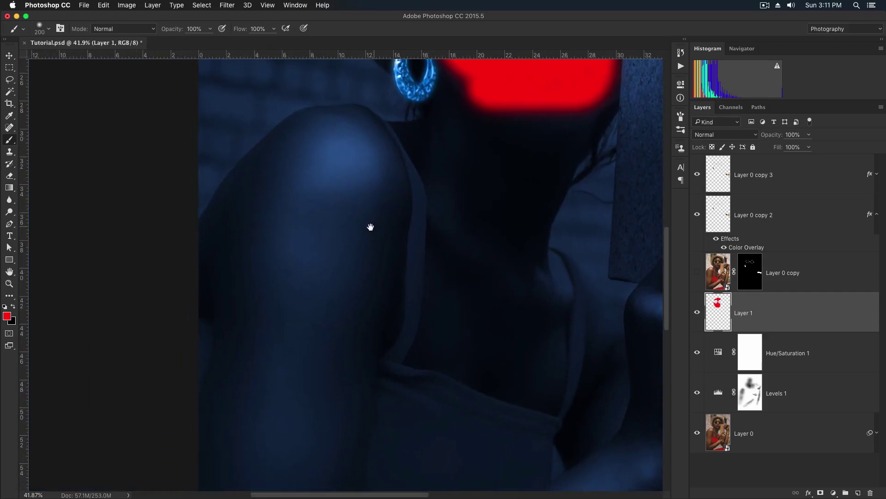
pyautogui.press(']')
pyautogui.moveTo(375, 188)
pyautogui.mouseDown()
pyautogui.moveTo(340, 146)
pyautogui.moveTo(299, 187)
pyautogui.moveTo(280, 368)
pyautogui.moveTo(335, 215)
pyautogui.moveTo(344, 226)
pyautogui.moveTo(312, 320)
pyautogui.moveTo(352, 207)
pyautogui.moveTo(329, 213)
pyautogui.moveTo(298, 372)
pyautogui.moveTo(319, 376)
pyautogui.moveTo(310, 387)
pyautogui.moveTo(320, 184)
pyautogui.moveTo(284, 287)
pyautogui.moveTo(284, 314)
pyautogui.moveTo(286, 334)
pyautogui.mouseUp()
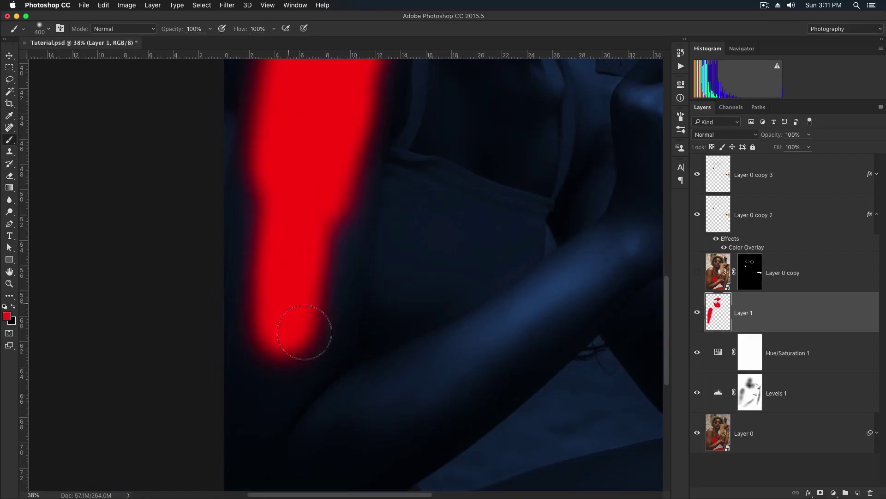
# Step: Paint the forearm crossing the lower body red with a smaller Brush
pyautogui.scroll(-3, 494, 296)
pyautogui.hscroll(3, 495, 296)
pyautogui.press('[')
pyautogui.press('[')
pyautogui.moveTo(555, 187)
pyautogui.mouseDown()
pyautogui.moveTo(452, 271)
pyautogui.moveTo(535, 191)
pyautogui.moveTo(529, 178)
pyautogui.moveTo(384, 293)
pyautogui.moveTo(245, 361)
pyautogui.moveTo(474, 231)
pyautogui.moveTo(399, 299)
pyautogui.moveTo(268, 362)
pyautogui.mouseUp()
pyautogui.press('space')
pyautogui.moveTo(565, 169); pyautogui.dragTo(426, 326)
pyautogui.moveTo(512, 198)
pyautogui.mouseDown()
pyautogui.moveTo(419, 184)
pyautogui.moveTo(492, 165)
pyautogui.moveTo(476, 186)
pyautogui.moveTo(494, 223)
pyautogui.moveTo(455, 292)
pyautogui.mouseUp()
# Step: Paint the lower hand, the raised forearm on both sides of the watch and the back of the raised hand red
pyautogui.press('space')
pyautogui.moveTo(494, 198); pyautogui.dragTo(459, 78)
pyautogui.moveTo(480, 139)
pyautogui.mouseDown()
pyautogui.moveTo(512, 139)
pyautogui.moveTo(483, 196)
pyautogui.mouseUp()
pyautogui.moveTo(471, 250)
pyautogui.mouseDown()
pyautogui.moveTo(510, 162)
pyautogui.moveTo(442, 428)
pyautogui.mouseUp()
pyautogui.press('space')
pyautogui.moveTo(486, 129)
pyautogui.mouseDown()
pyautogui.moveTo(458, 174)
pyautogui.moveTo(417, 174)
pyautogui.moveTo(440, 161)
pyautogui.moveTo(453, 188)
pyautogui.moveTo(452, 246)
pyautogui.moveTo(475, 264)
pyautogui.moveTo(471, 203)
pyautogui.mouseUp()
pyautogui.press('space')
pyautogui.moveTo(445, 165); pyautogui.dragTo(519, 314)
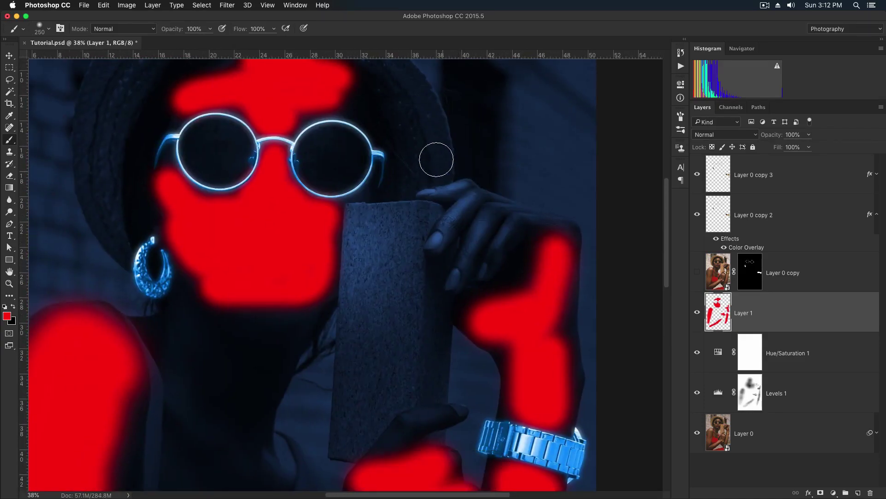
# Step: Paint a red stroke along each finger of the raised hand with a small Brush of about 70 to 90 px
pyautogui.scroll(3, 459, 174)
pyautogui.press('[')
pyautogui.press('[')
pyautogui.press('[')
pyautogui.press('[')
pyautogui.press('[')
pyautogui.press('[')
pyautogui.press('[')
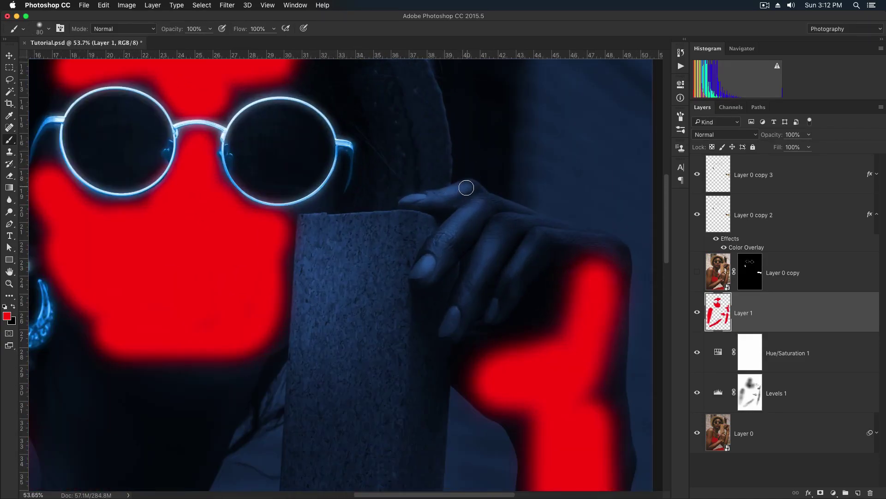
pyautogui.moveTo(421, 198); pyautogui.dragTo(412, 198)
pyautogui.press(']')
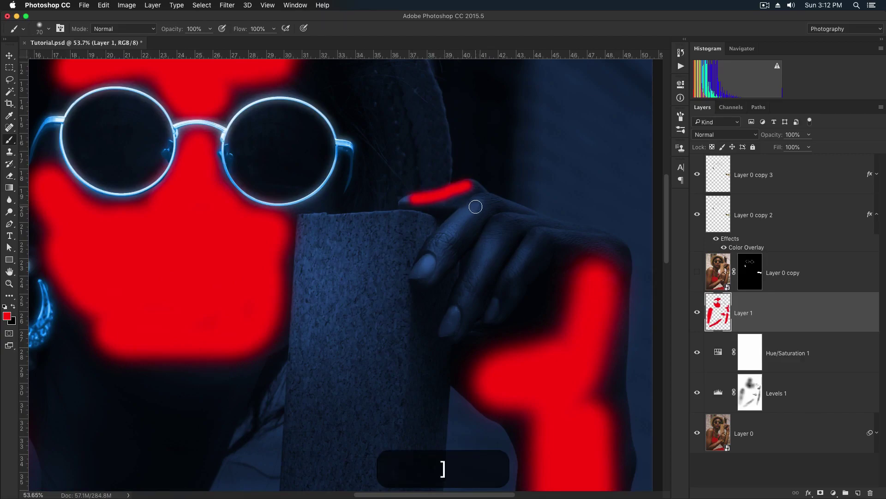
pyautogui.moveTo(456, 220); pyautogui.dragTo(420, 268)
pyautogui.press(']')
pyautogui.moveTo(496, 224); pyautogui.dragTo(447, 331)
pyautogui.moveTo(531, 240); pyautogui.dragTo(493, 314)
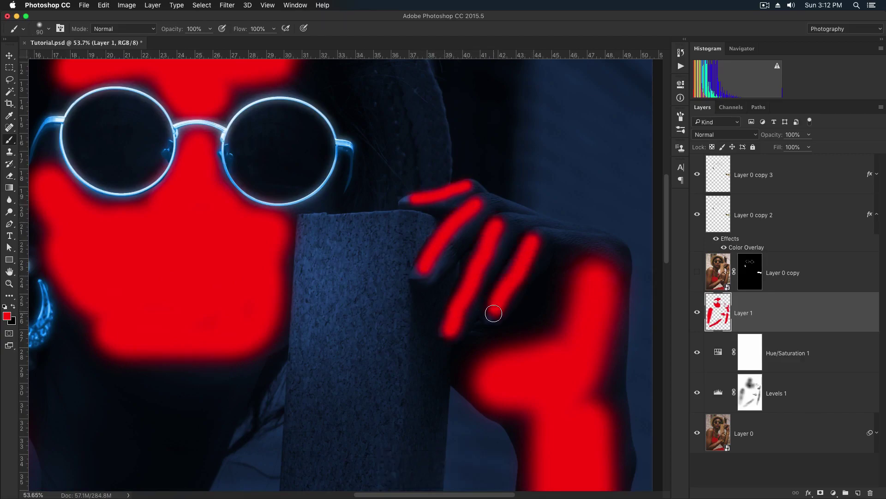
pyautogui.scroll(-5, 502, 283)
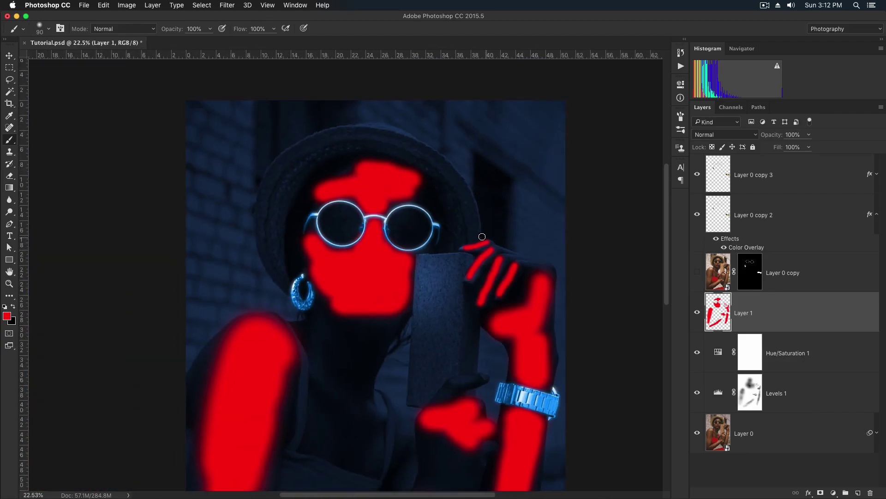
# Step: Blend Layer 1's red paint into the skin by splitting the Underlying Layer's black Blend If slider to 20 / 119
pyautogui.scroll(-1, 483, 236)
pyautogui.moveTo(426, 196); pyautogui.dragTo(372, 117)
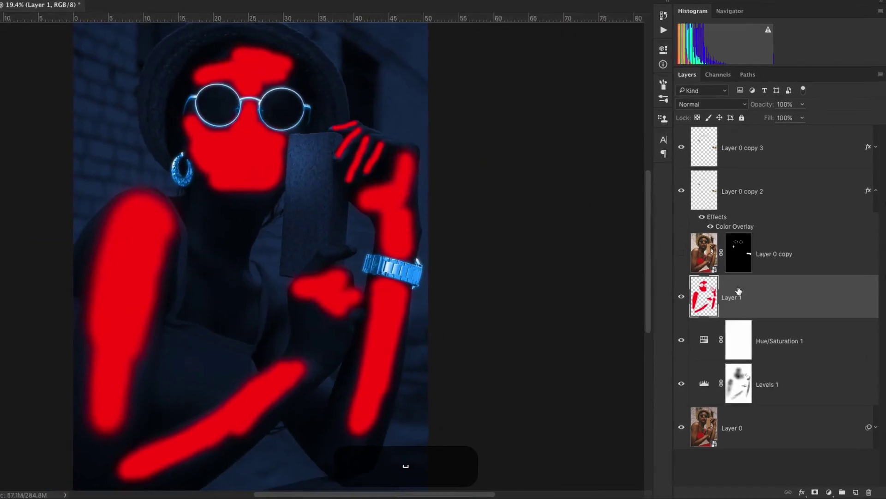
pyautogui.rightClick(735, 289)
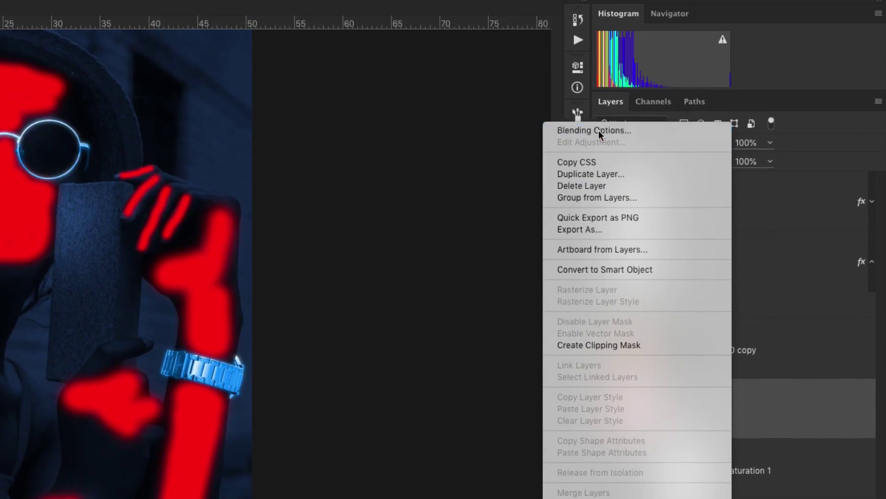
pyautogui.click(590, 359)
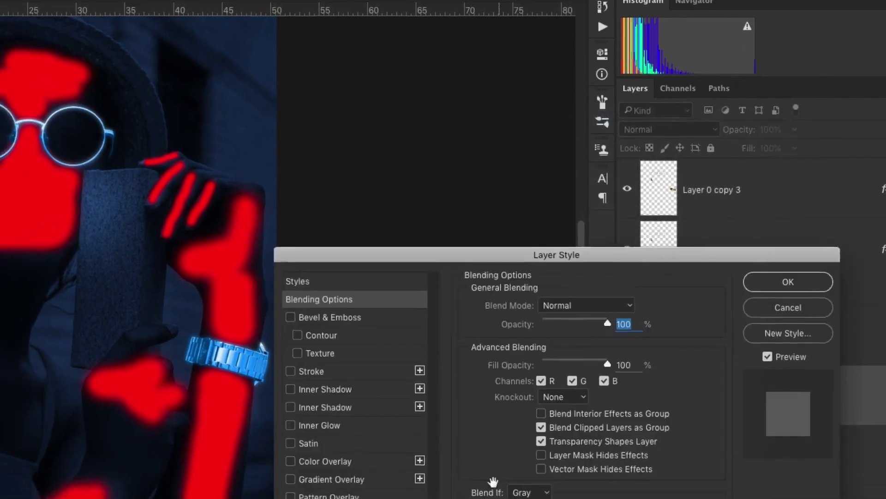
pyautogui.moveTo(691, 447); pyautogui.dragTo(767, 449)
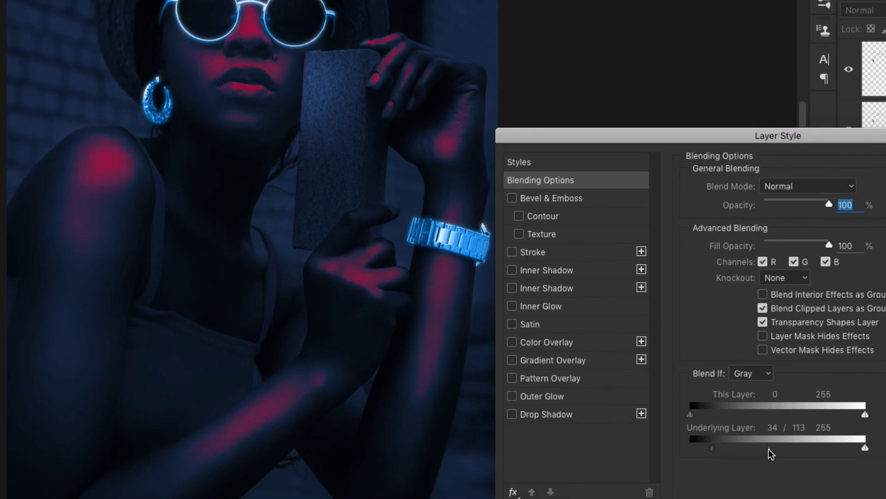
pyautogui.moveTo(711, 447); pyautogui.dragTo(704, 446)
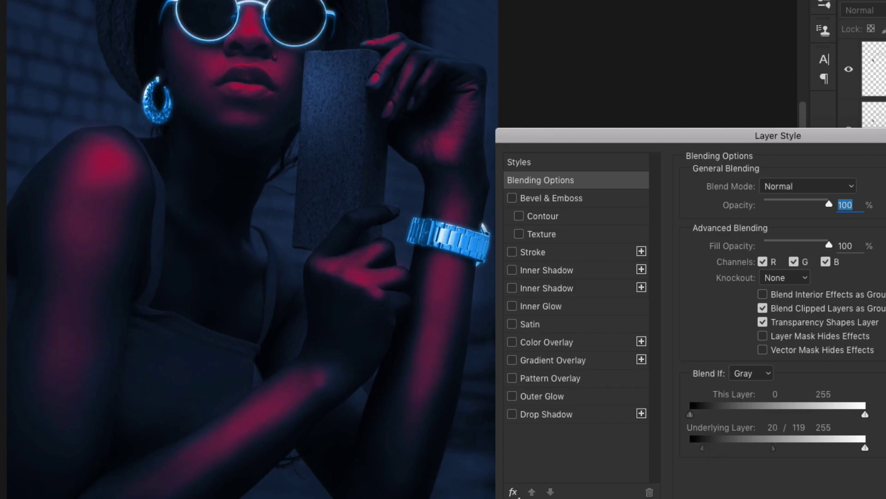
# Step: Fine-tune both halves of the Underlying Layer's black slider and apply the blending options to Layer 1
pyautogui.moveTo(771, 447)
pyautogui.mouseDown()
pyautogui.moveTo(757, 444)
pyautogui.moveTo(767, 448)
pyautogui.mouseUp()
pyautogui.moveTo(701, 446); pyautogui.dragTo(707, 446)
pyautogui.hotkey('ctrl', '-')
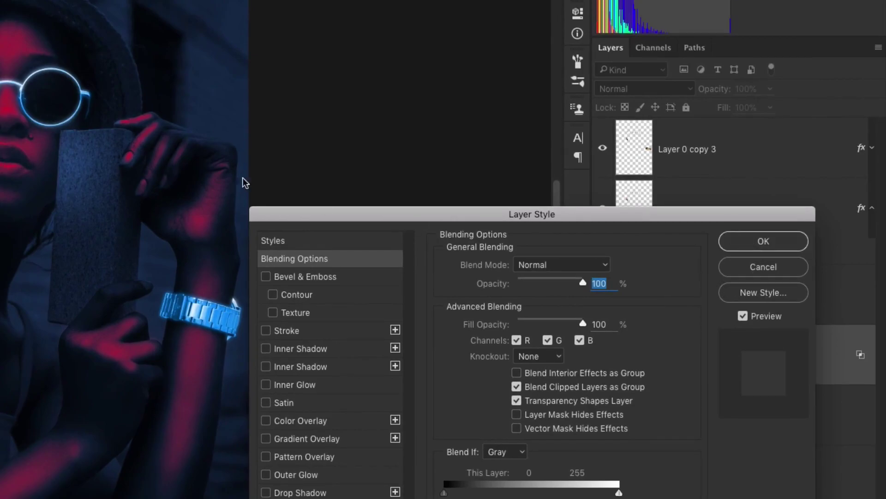
pyautogui.press('Return')
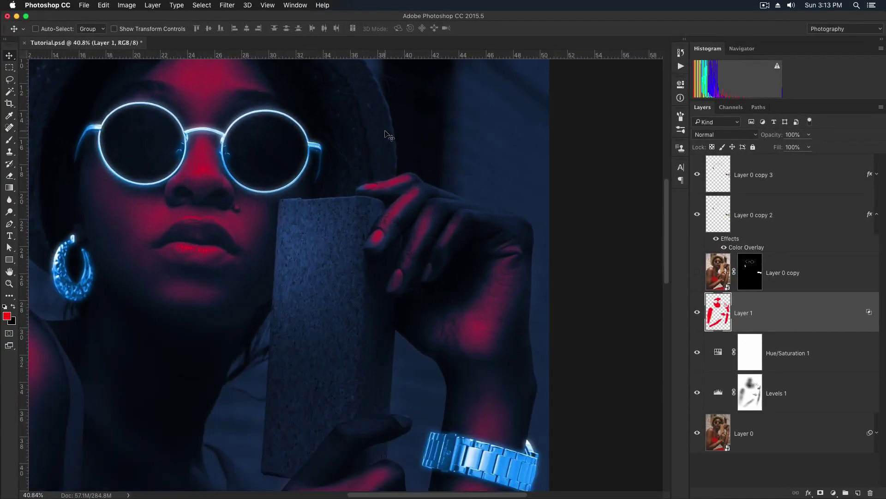
# Step: Soften the red on the raised hand's fingers with the Eraser at 20% opacity, reduced to about 200 px
pyautogui.scroll(1, 408, 161)
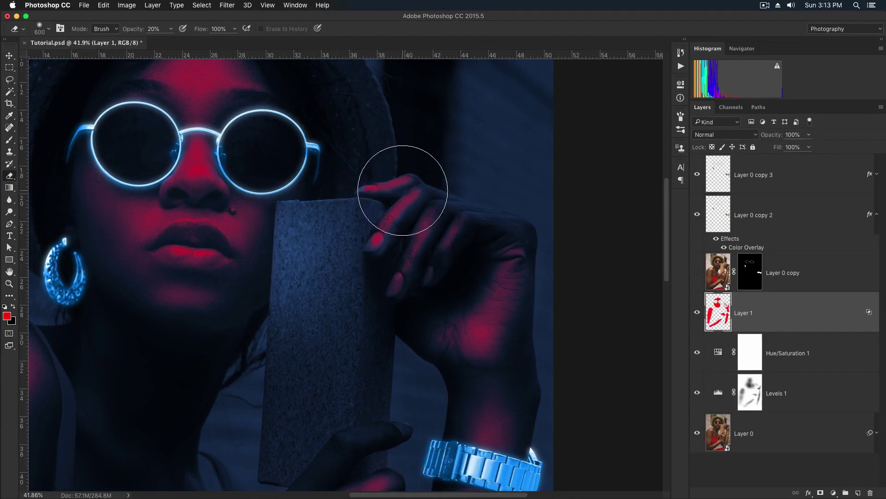
pyautogui.press('[')
pyautogui.press('[')
pyautogui.press('[')
pyautogui.press('[')
pyautogui.press('[')
pyautogui.press('[')
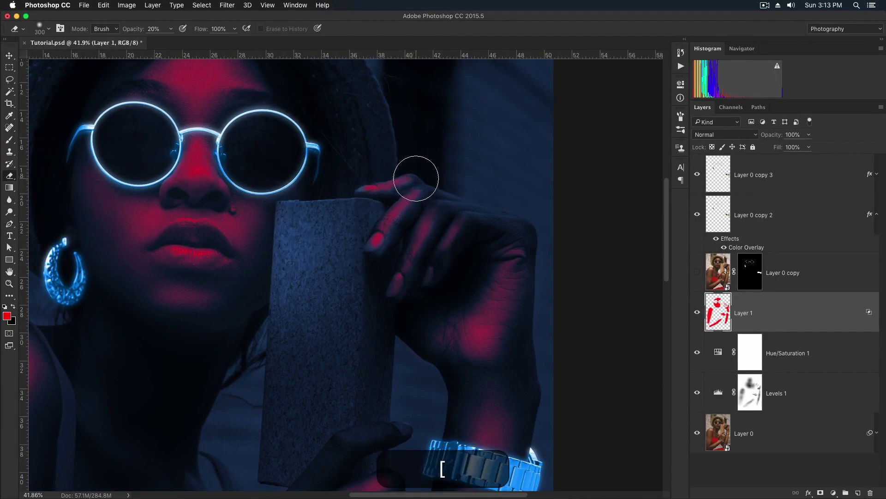
pyautogui.press(']')
pyautogui.press('[')
pyautogui.press(']')
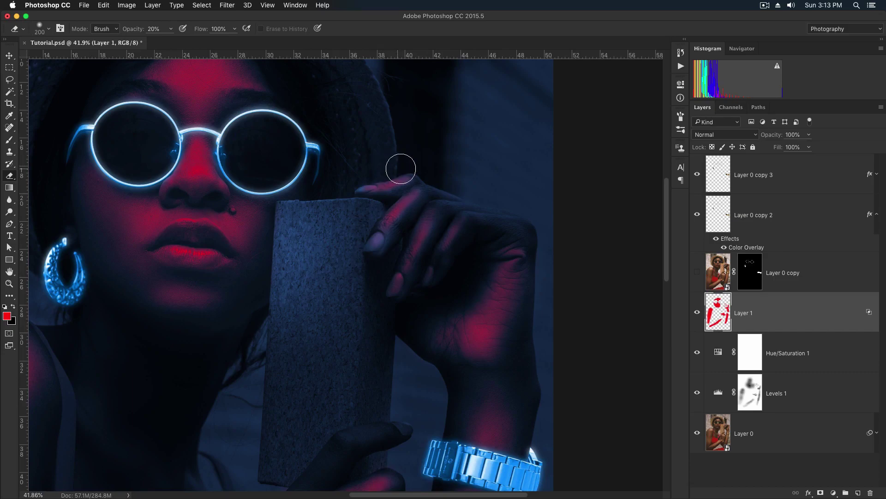
pyautogui.scroll(-3, 469, 177)
pyautogui.scroll(-1, 469, 177)
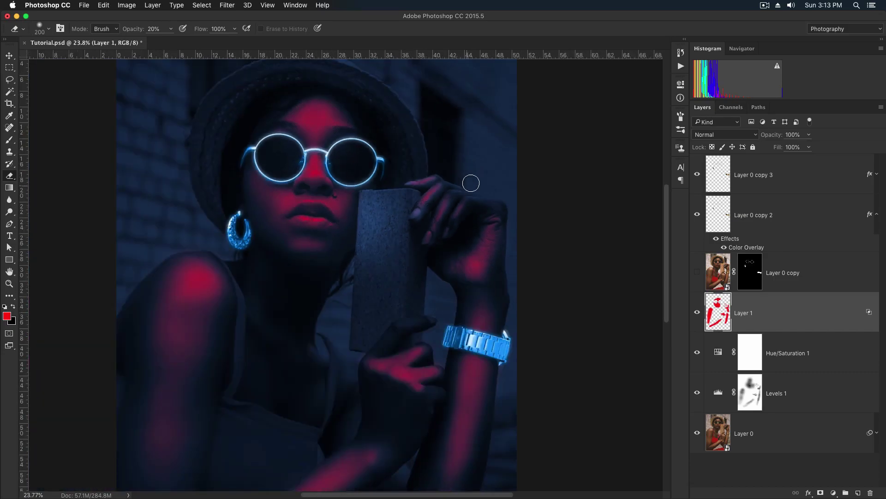
pyautogui.press('v')
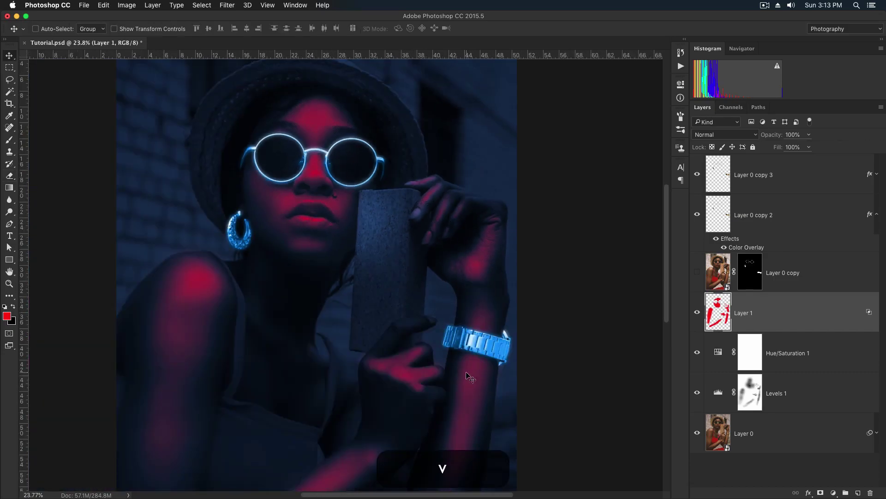
# Step: Lower the fill of Layer 1 to 70%
pyautogui.scroll(-1, 469, 254)
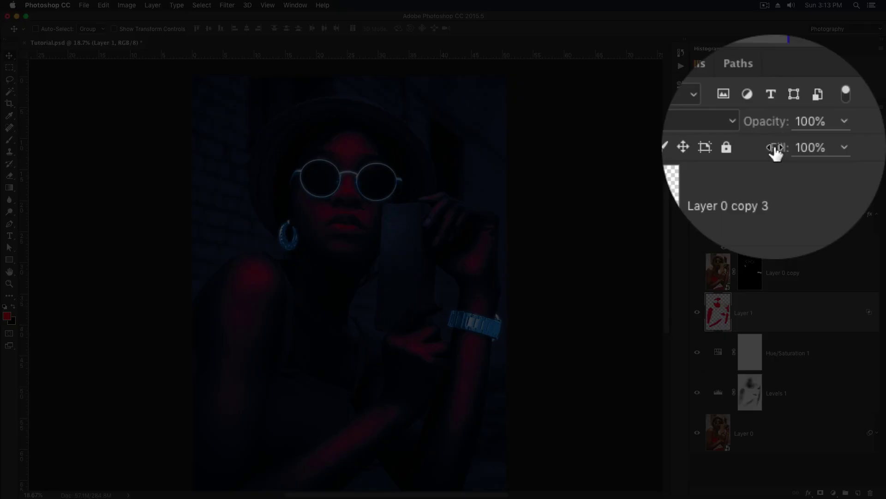
pyautogui.moveTo(774, 150); pyautogui.dragTo(768, 150)
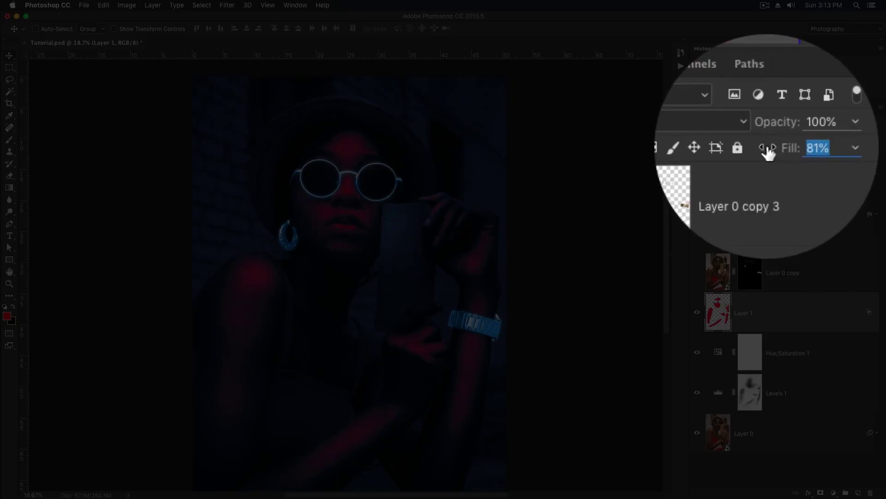
pyautogui.scroll(-1, 490, 166)
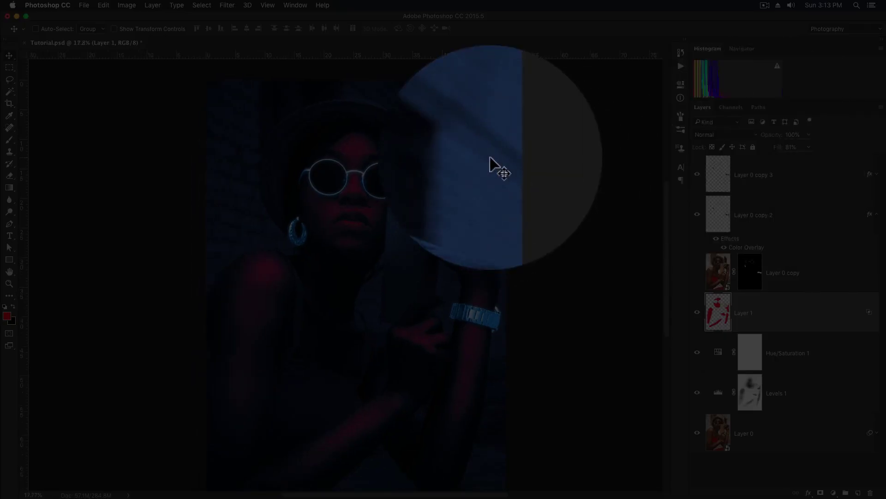
pyautogui.moveTo(779, 151); pyautogui.dragTo(773, 150)
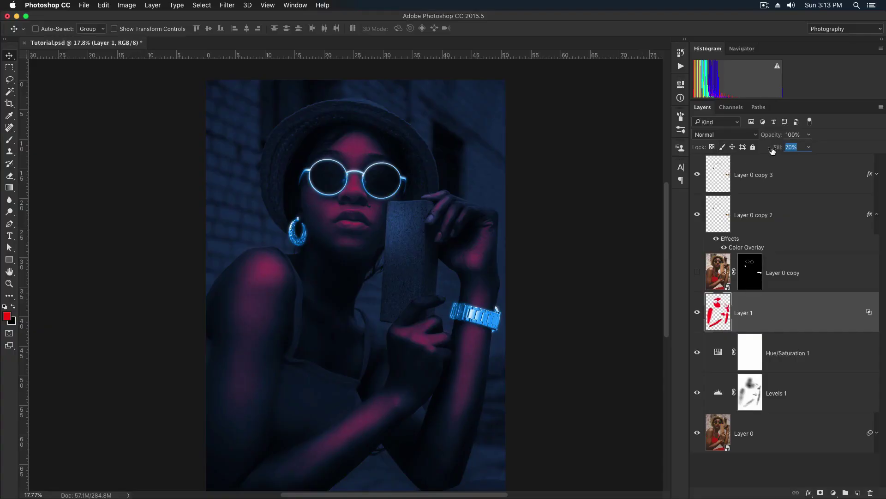
pyautogui.scroll(-1, 457, 173)
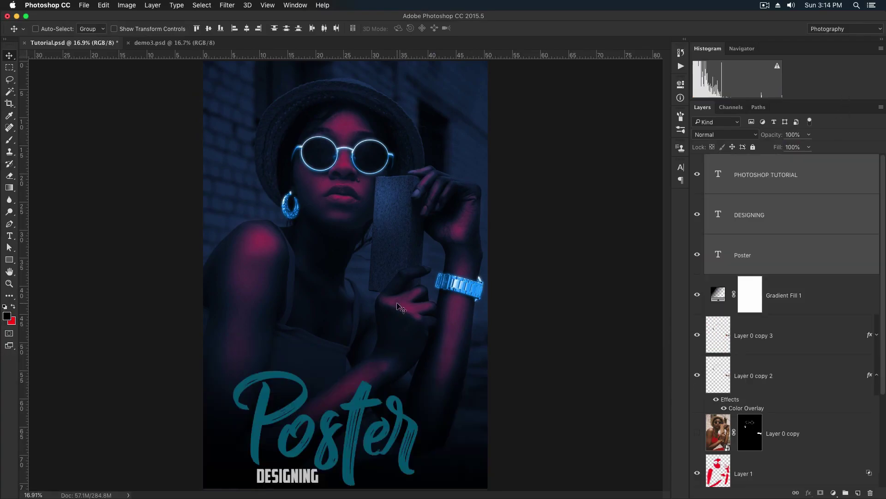
# Step: Move the three selected text layers slightly up on the lower part of the poster
pyautogui.scroll(-2, 400, 307)
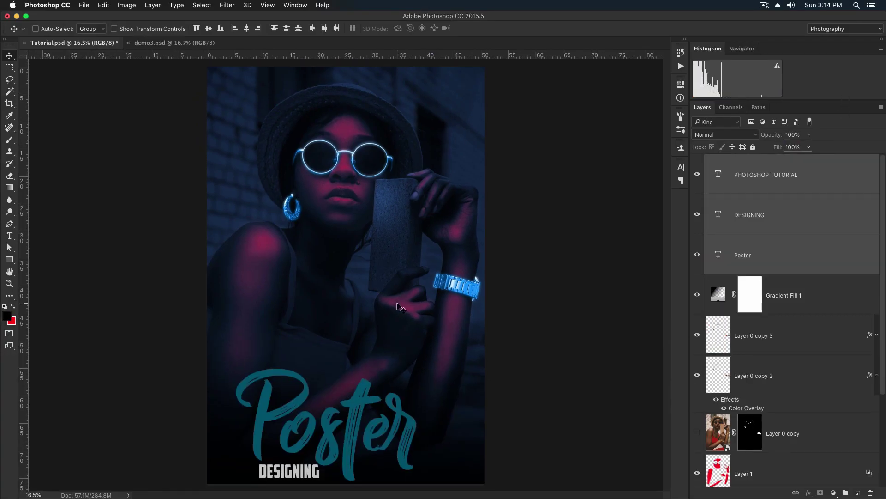
pyautogui.moveTo(381, 424); pyautogui.dragTo(371, 396)
pyautogui.moveTo(371, 396); pyautogui.dragTo(373, 397)
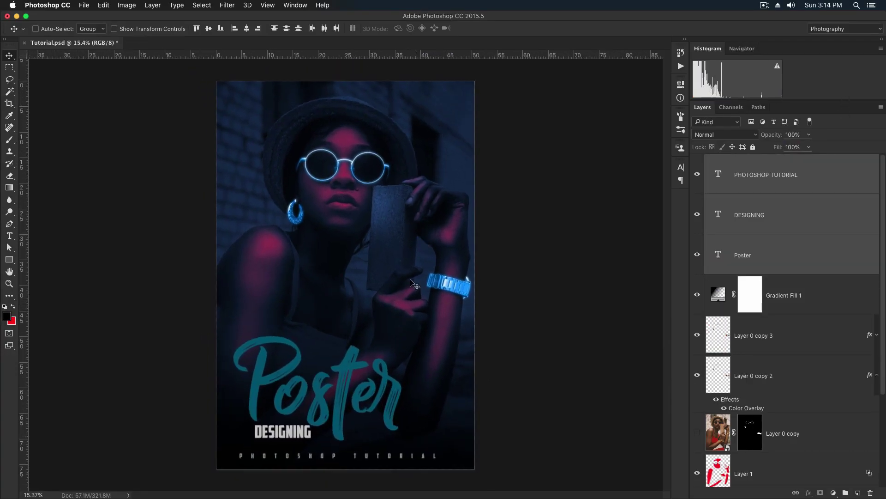
# Step: Scale down the Poster text and reposition it just above the word DESIGNING
pyautogui.click(759, 256)
pyautogui.press('super+t')
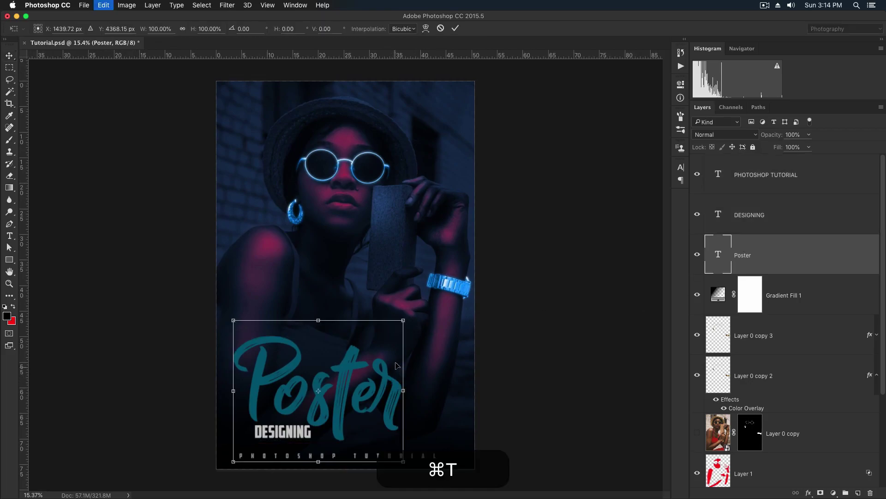
pyautogui.moveTo(405, 321); pyautogui.dragTo(378, 340)
pyautogui.moveTo(351, 387); pyautogui.dragTo(342, 393)
pyautogui.press('Return')
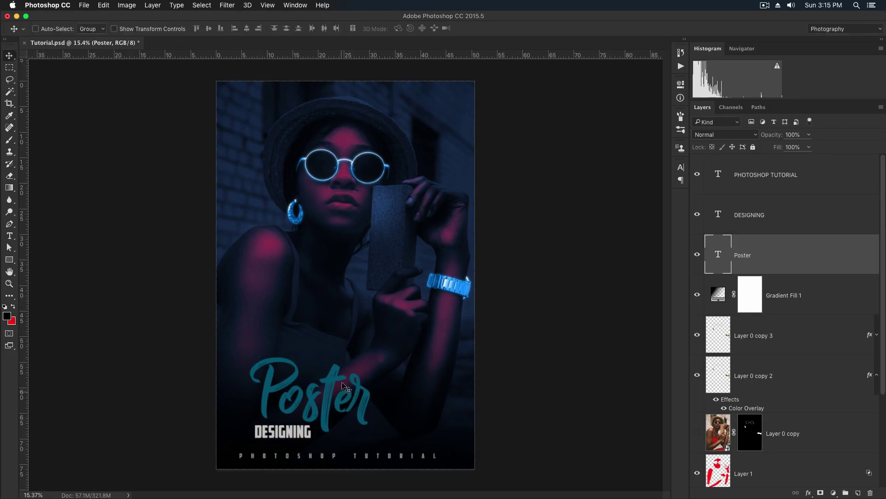
# Step: Increase the scale of the Gradient Fill 1 layer so the dark fade reaches higher up the image
pyautogui.scroll(1, 355, 370)
pyautogui.press('space')
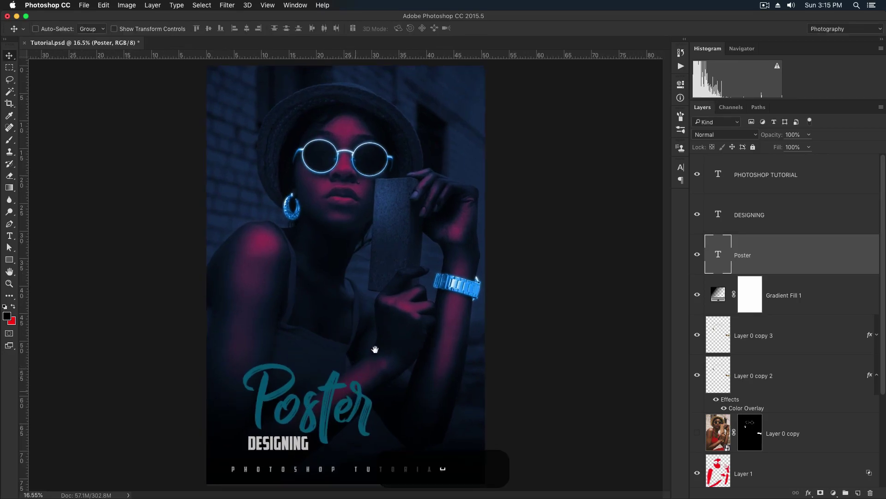
pyautogui.scroll(3, 390, 343)
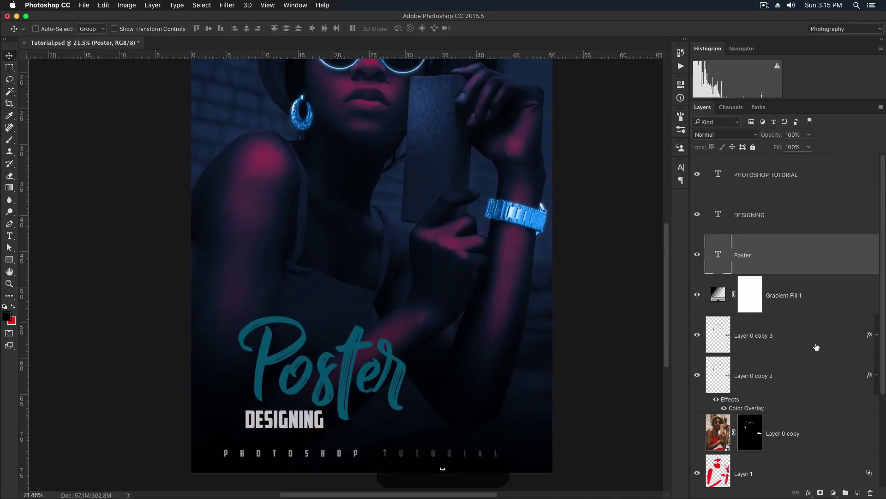
pyautogui.click(754, 307)
pyautogui.doubleClick(716, 293)
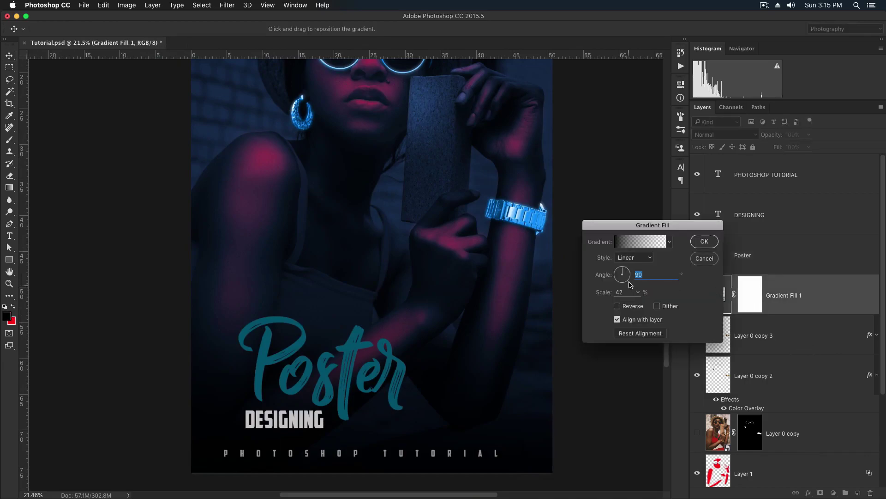
pyautogui.moveTo(603, 295); pyautogui.dragTo(632, 294)
pyautogui.press('Tab')
pyautogui.click(703, 242)
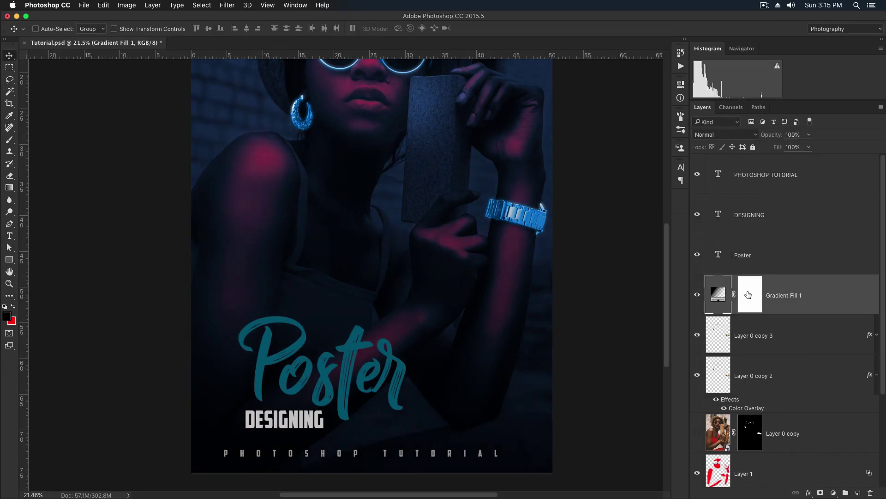
# Step: Paint black on the Gradient Fill 1 mask with a soft 900 px Brush to clear the gradient from the arms and torso
pyautogui.press('b')
pyautogui.press(']')
pyautogui.press(']')
pyautogui.press(']')
pyautogui.press(']')
pyautogui.press(']')
pyautogui.press(']')
pyautogui.press(']')
pyautogui.press(']')
pyautogui.press(']')
pyautogui.press(']')
pyautogui.press(']')
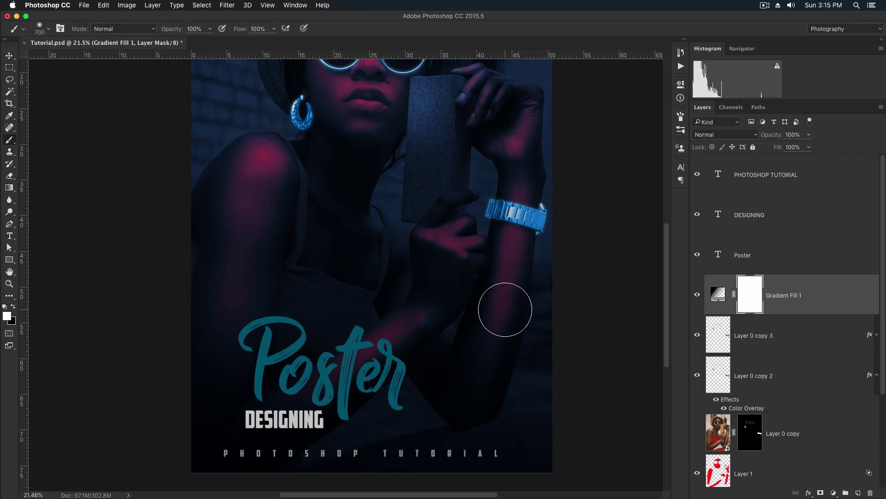
pyautogui.press('x')
pyautogui.press(']')
pyautogui.press(']')
pyautogui.moveTo(500, 318)
pyautogui.mouseDown()
pyautogui.moveTo(520, 195)
pyautogui.moveTo(489, 316)
pyautogui.moveTo(453, 257)
pyautogui.moveTo(450, 221)
pyautogui.moveTo(451, 253)
pyautogui.moveTo(464, 207)
pyautogui.moveTo(435, 279)
pyautogui.moveTo(445, 257)
pyautogui.mouseUp()
pyautogui.press('0')
pyautogui.moveTo(252, 158)
pyautogui.mouseDown()
pyautogui.moveTo(224, 273)
pyautogui.moveTo(483, 223)
pyautogui.moveTo(475, 251)
pyautogui.moveTo(500, 297)
pyautogui.moveTo(504, 352)
pyautogui.mouseUp()
pyautogui.press('v')
# Step: Add a new layer directly above the Poster text and set the Brush to Dissolve mode
pyautogui.hscroll(-3, 480, 330)
pyautogui.scroll(-1, 481, 330)
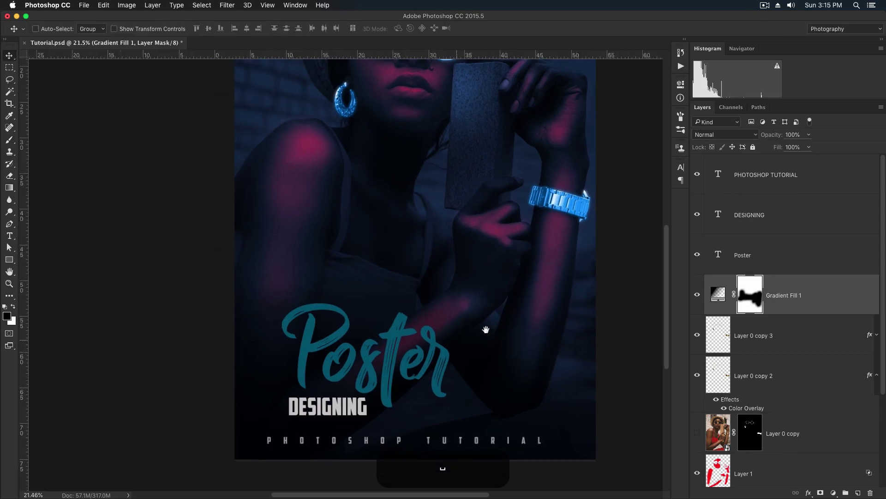
pyautogui.click(755, 255)
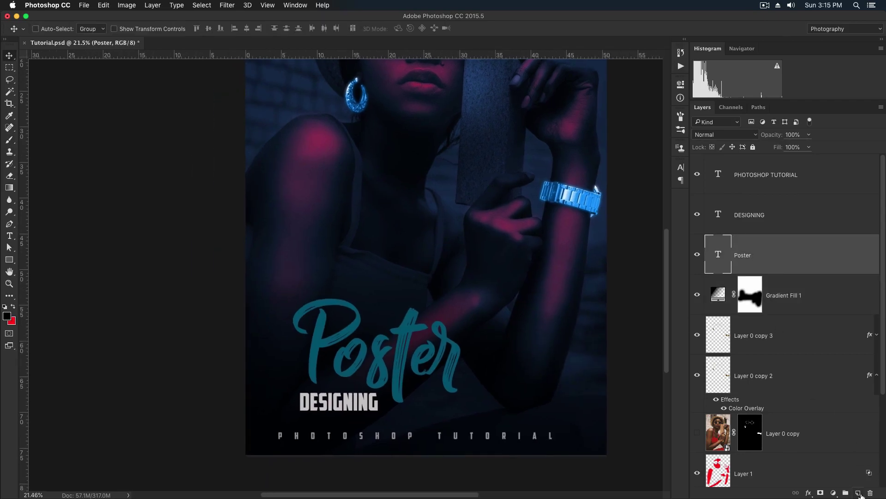
pyautogui.click(858, 493)
pyautogui.press('b')
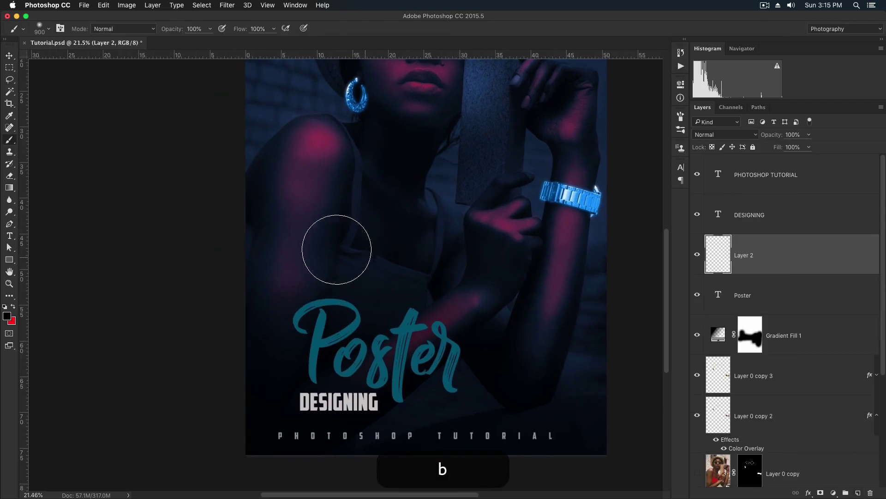
pyautogui.click(116, 28)
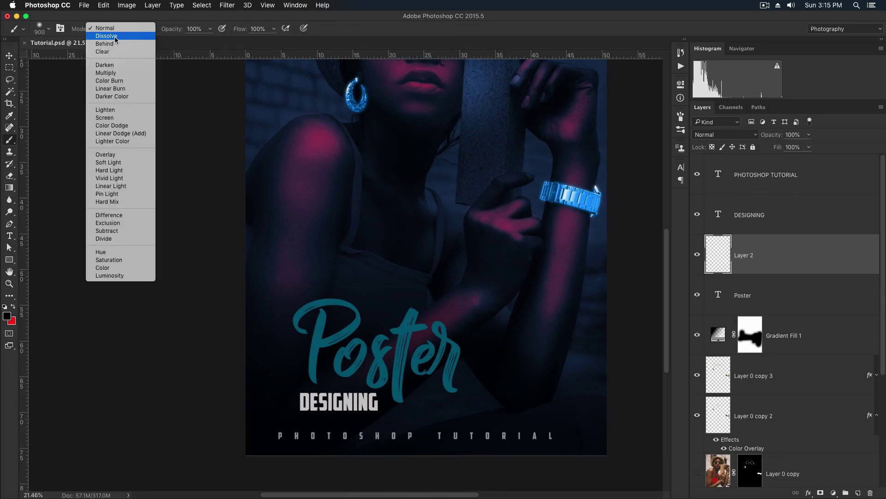
pyautogui.click(115, 36)
# Step: Sample the red light on the shoulder and brighten the foreground color to a vivid magenta
pyautogui.keyDown('alt'); pyautogui.click(322, 141); pyautogui.keyUp('alt')
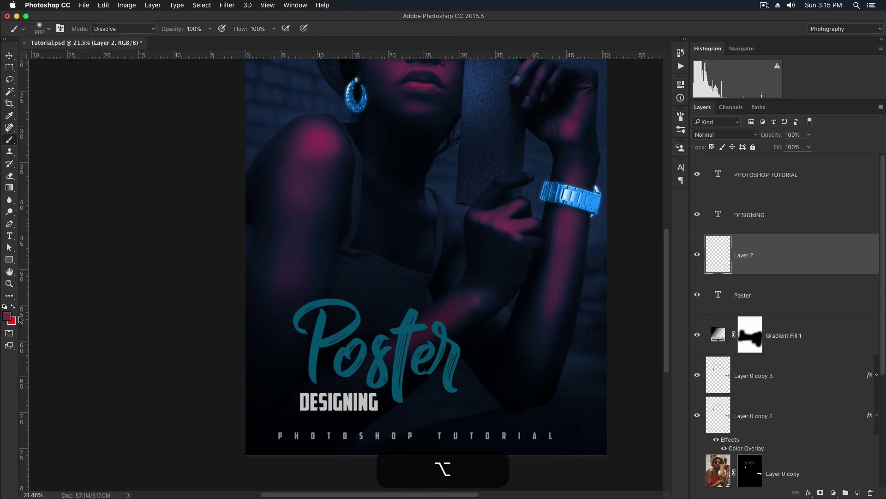
pyautogui.click(8, 316)
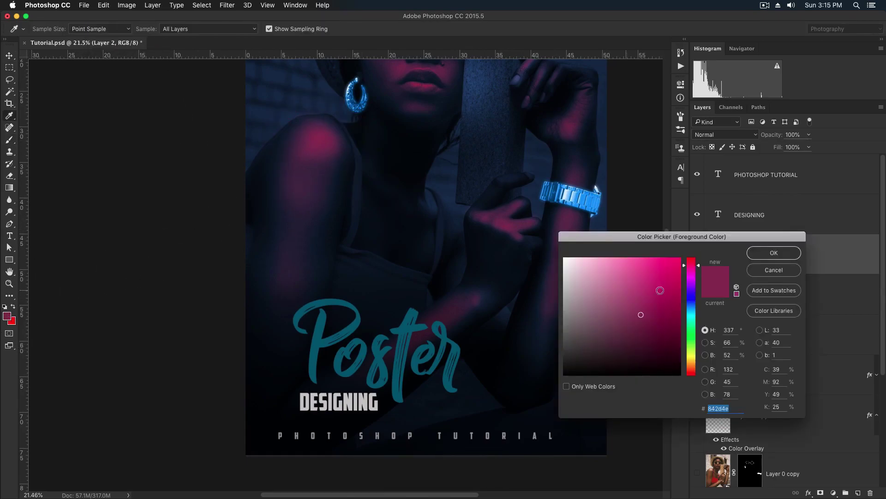
pyautogui.moveTo(678, 262); pyautogui.dragTo(696, 270)
pyautogui.click(750, 255)
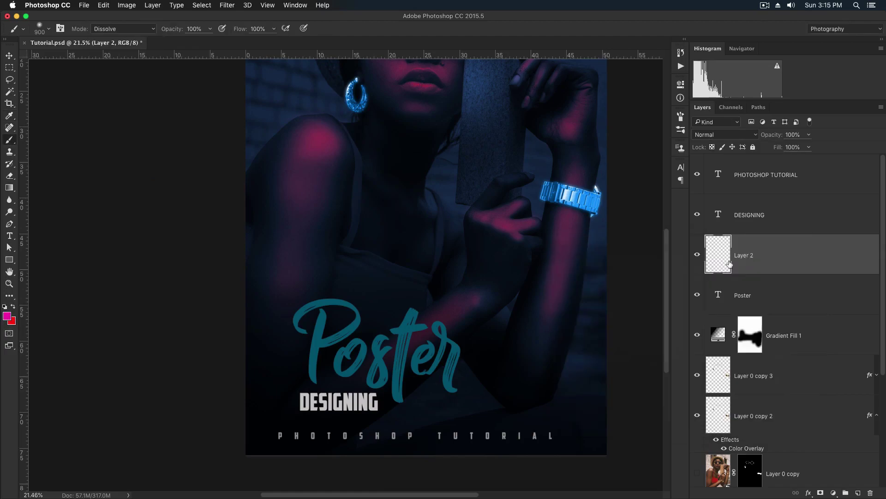
# Step: Paint a magenta stroke across the word Poster on Layer 2 with a somewhat smaller Brush
pyautogui.press('[')
pyautogui.press('[')
pyautogui.moveTo(295, 340)
pyautogui.mouseDown()
pyautogui.moveTo(404, 358)
pyautogui.moveTo(486, 351)
pyautogui.mouseUp()
pyautogui.press('v')
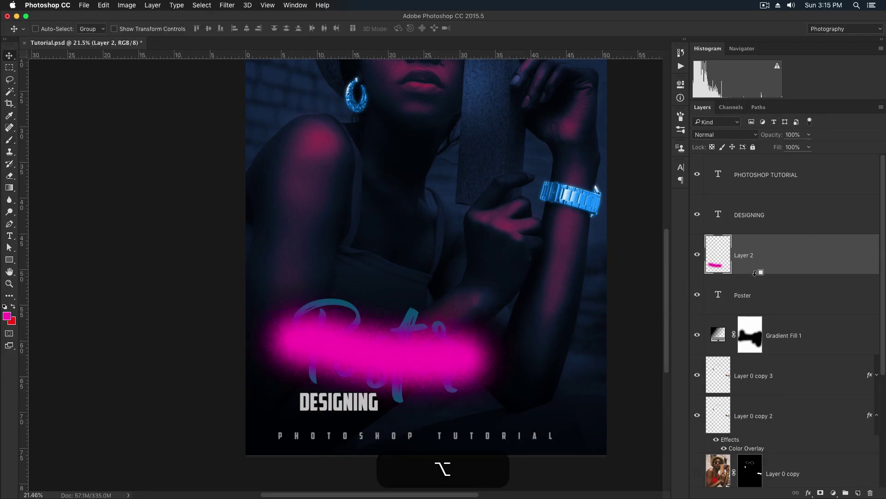
# Step: Clip Layer 2 to the Poster text and move the magenta stroke up over the upper part of the letters
pyautogui.keyDown('alt'); pyautogui.click(757, 274); pyautogui.keyUp('alt')
pyautogui.moveTo(443, 341); pyautogui.dragTo(449, 315)
pyautogui.press('super+t')
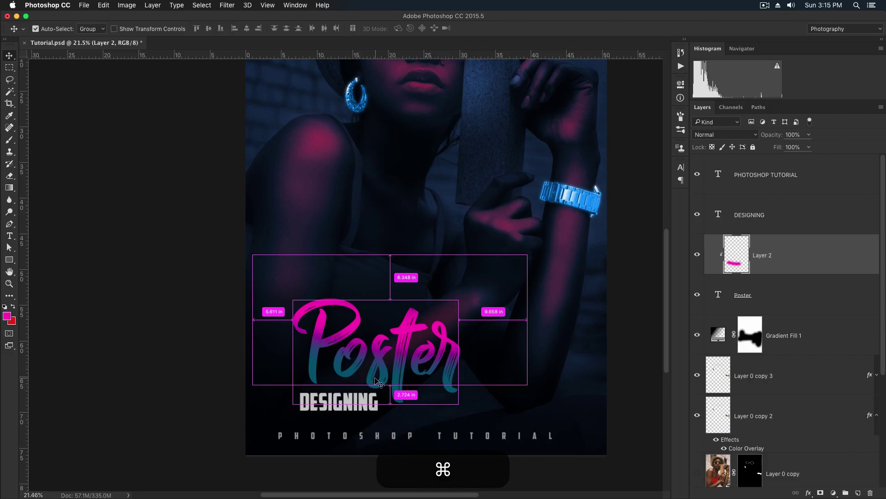
# Step: Duplicate the clipped magenta stroke and position the copy over the lower part of the Poster letters
pyautogui.moveTo(391, 383)
pyautogui.mouseDown()
pyautogui.moveTo(426, 356)
pyautogui.moveTo(434, 332)
pyautogui.moveTo(419, 384)
pyautogui.moveTo(497, 381)
pyautogui.moveTo(431, 387)
pyautogui.moveTo(455, 395)
pyautogui.moveTo(423, 400)
pyautogui.mouseUp()
pyautogui.press('Return')
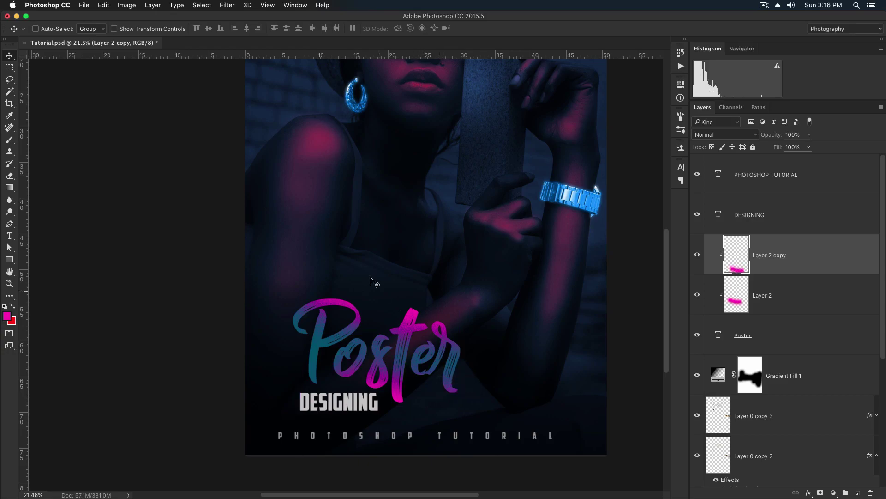
pyautogui.scroll(-2, 372, 281)
pyautogui.scroll(5, 418, 231)
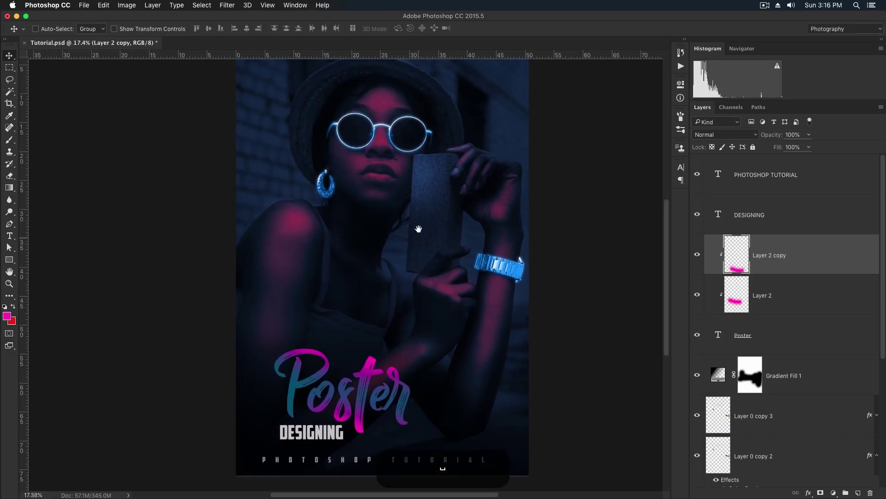
pyautogui.scroll(2, 418, 231)
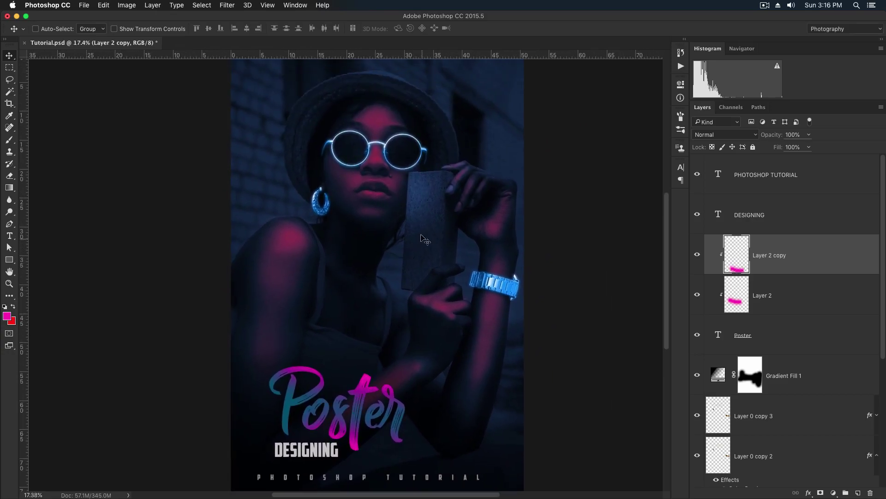
# Step: Group the three text layers together with the two clipped magenta stroke layers
pyautogui.click(841, 187)
pyautogui.scroll(-1, 418, 217)
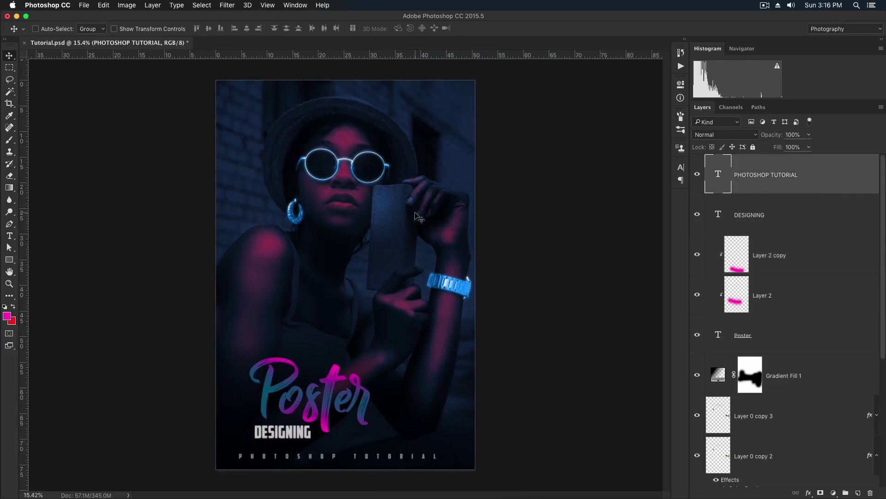
pyautogui.click(789, 348)
pyautogui.keyDown('shift'); pyautogui.click(809, 179); pyautogui.keyUp('shift')
pyautogui.press('shift+super+g')
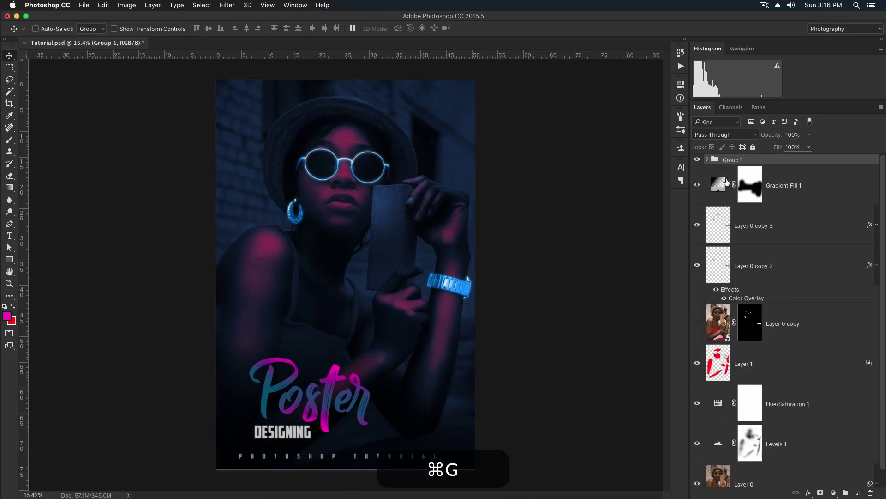
# Step: Hide Group 1 and paste a merged copy of the whole image above Gradient Fill 1
pyautogui.click(697, 159)
pyautogui.click(821, 195)
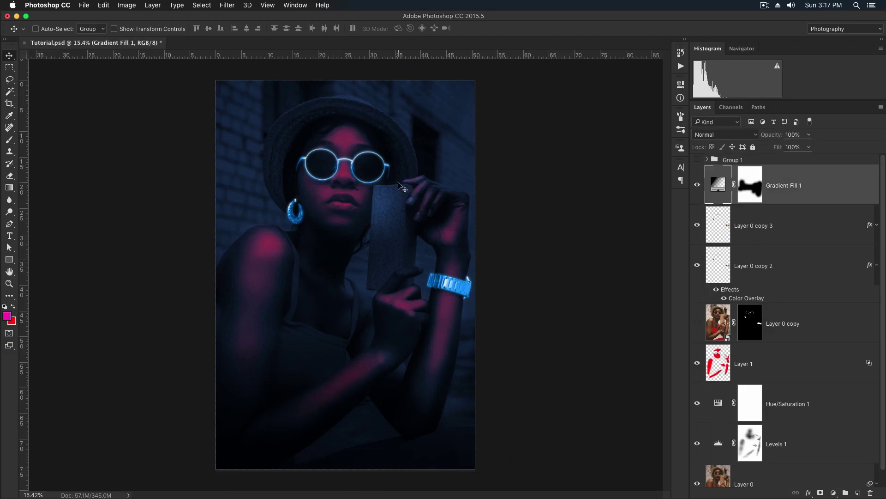
pyautogui.press('super+a')
pyautogui.press('shift+super+c')
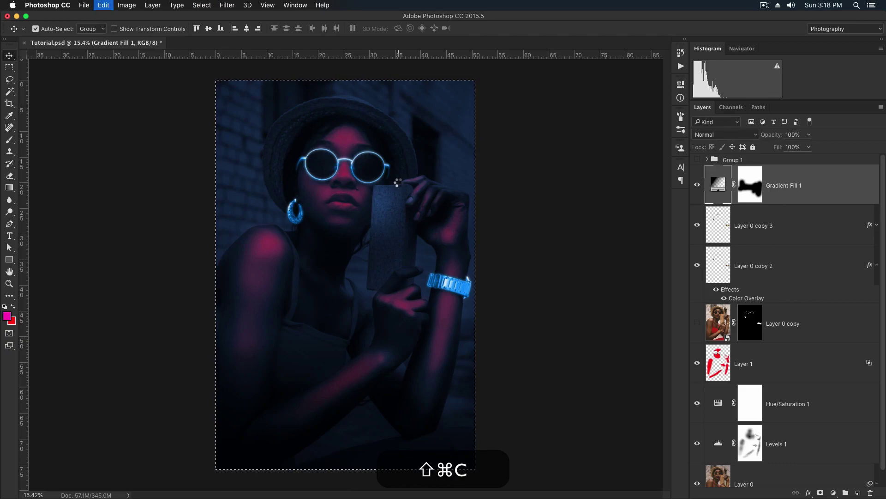
pyautogui.press('super+v')
# Step: Open Camera Raw on the merged layer and set Exposure to -0.05, Contrast to +17 and Highlights to +28, and raise Clarity
pyautogui.press('shift+super+a')
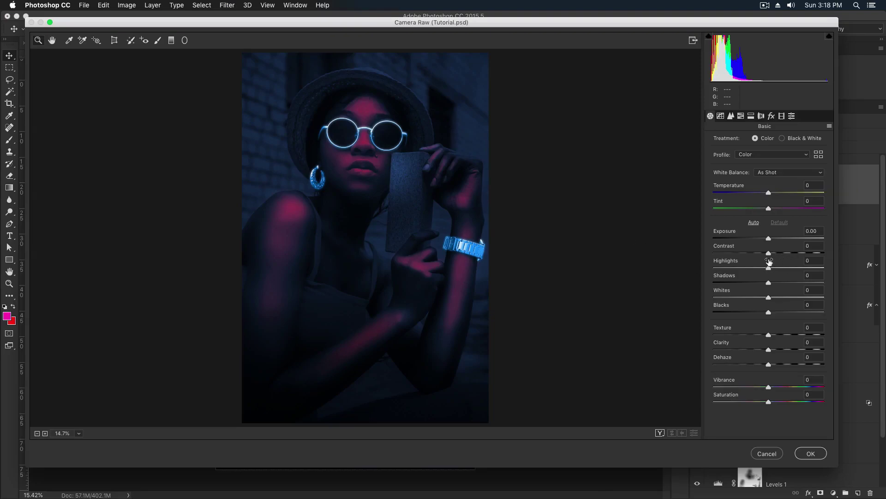
pyautogui.moveTo(769, 268)
pyautogui.mouseDown()
pyautogui.moveTo(791, 267)
pyautogui.moveTo(769, 237)
pyautogui.moveTo(773, 253)
pyautogui.mouseUp()
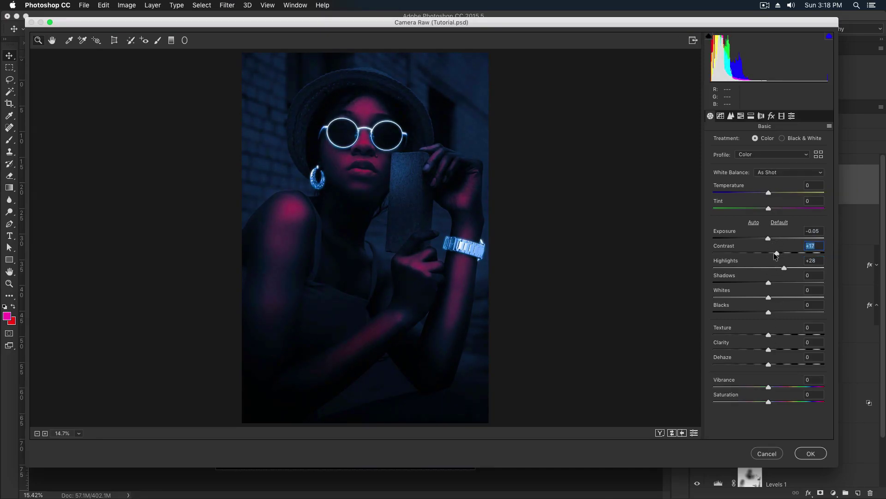
pyautogui.moveTo(769, 350); pyautogui.dragTo(783, 351)
# Step: Add a dark, widely feathered Post Crop Vignetting in Camera Raw, apply the filter and show Group 1 again
pyautogui.click(771, 116)
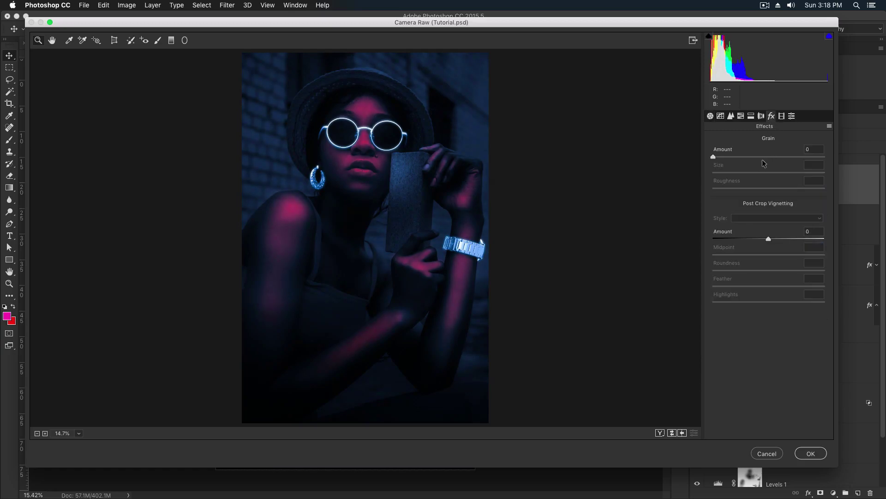
pyautogui.moveTo(769, 239)
pyautogui.mouseDown()
pyautogui.moveTo(744, 239)
pyautogui.moveTo(754, 239)
pyautogui.mouseUp()
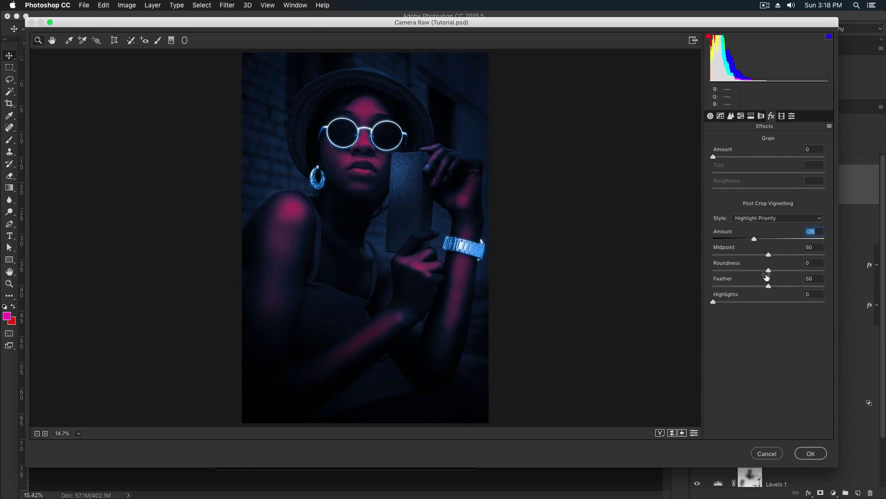
pyautogui.moveTo(785, 287); pyautogui.dragTo(826, 286)
pyautogui.moveTo(755, 238); pyautogui.dragTo(741, 234)
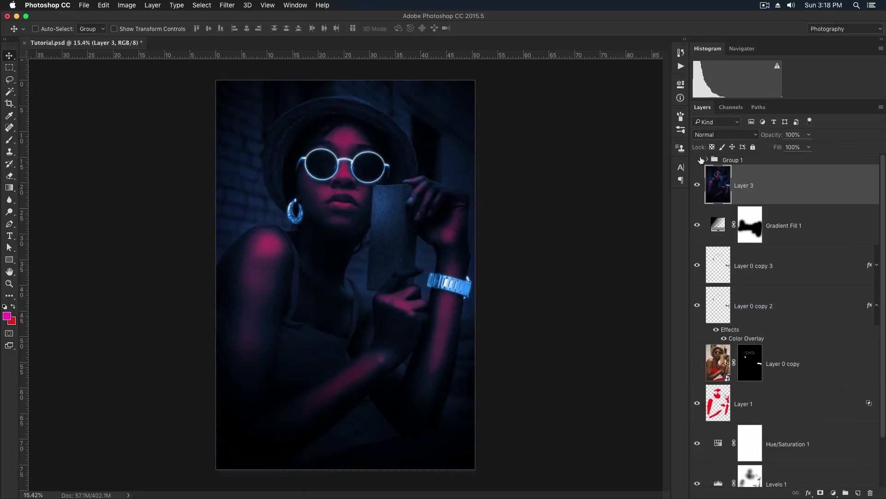
pyautogui.click(697, 159)
pyautogui.press('super+minus')
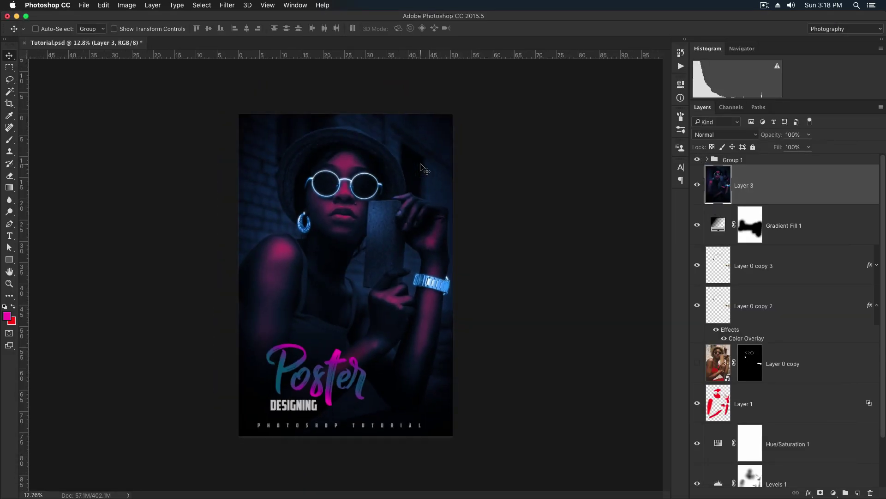
# Step: Add a Selective Color adjustment above Group 1 and set the Blacks to Cyan -7, Magenta -7 and Yellow -4
pyautogui.click(795, 162)
pyautogui.click(833, 493)
pyautogui.click(838, 476)
pyautogui.scroll(3, 383, 221)
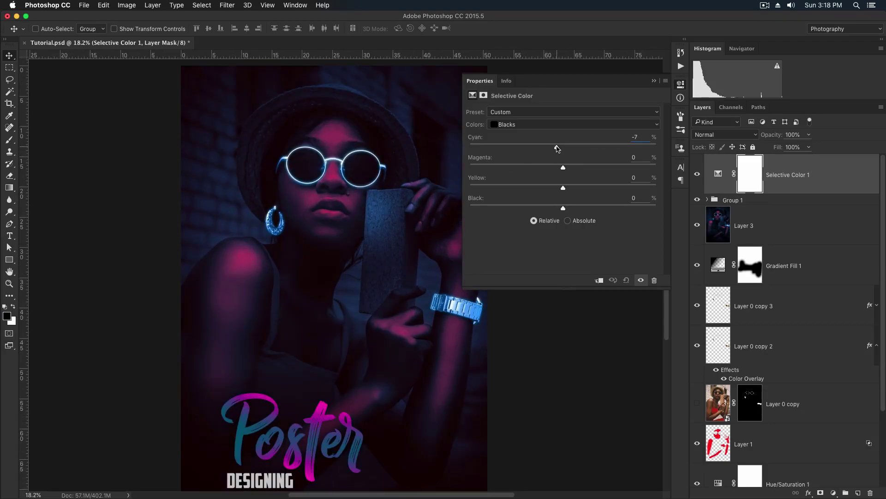
pyautogui.moveTo(562, 168); pyautogui.dragTo(558, 168)
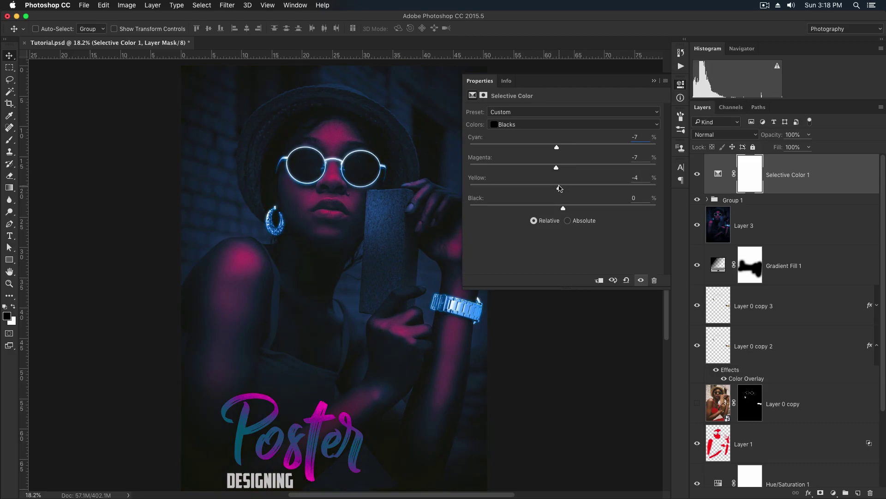
pyautogui.click(655, 81)
pyautogui.scroll(-3, 424, 164)
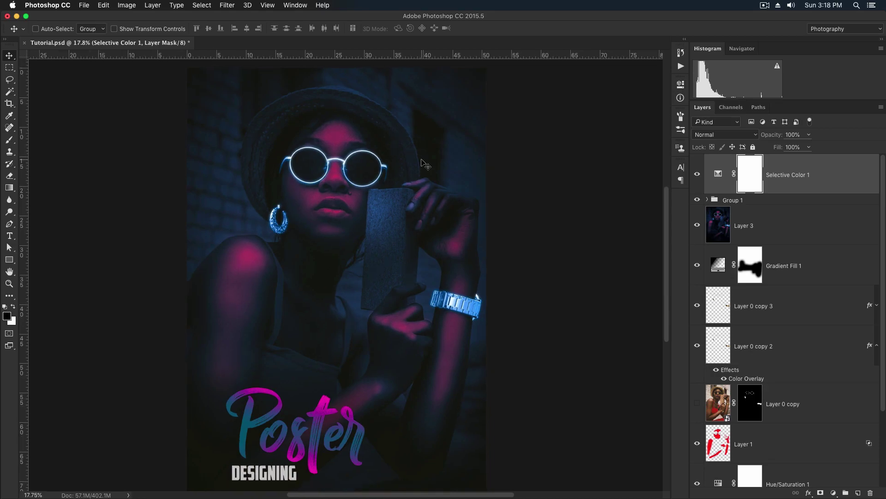
pyautogui.scroll(-1, 425, 164)
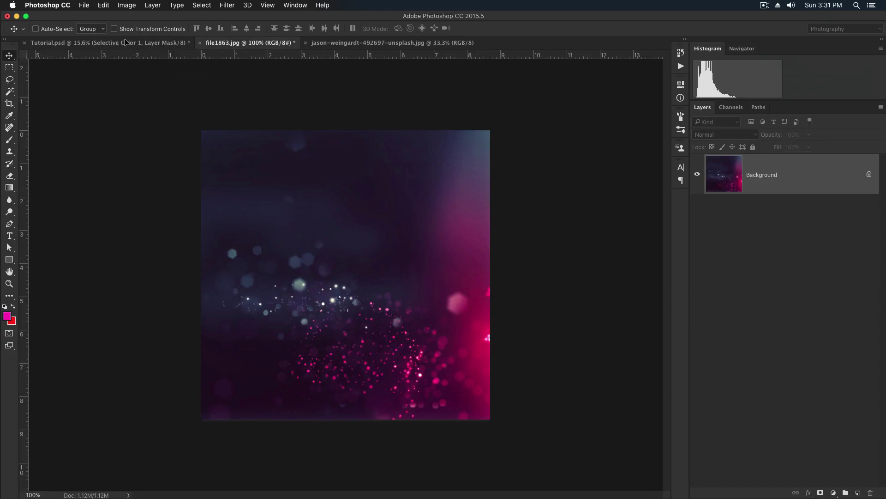
# Step: Copy the glowing particle image from file1863.jpg into Tutorial.psd and set its blend mode to Screen
pyautogui.moveTo(125, 42); pyautogui.dragTo(297, 217)
pyautogui.click(699, 137)
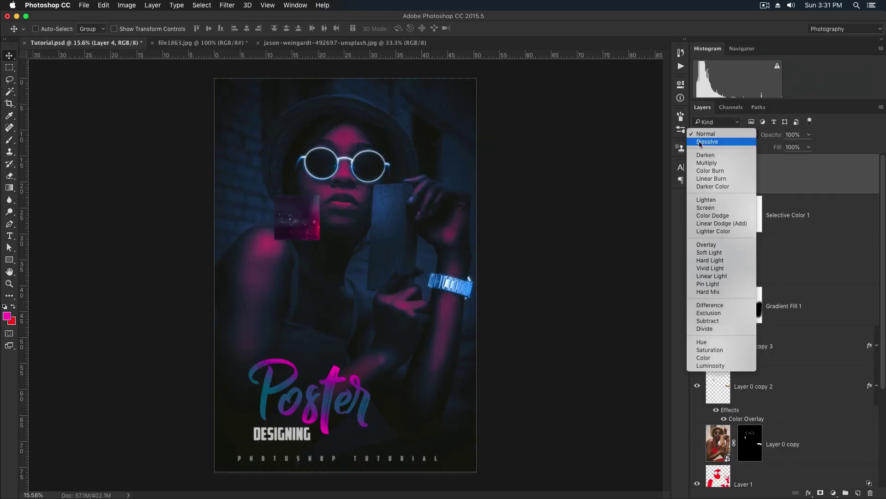
pyautogui.click(705, 208)
# Step: Enlarge the particle layer with Free Transform and fit it into the poster's lower-right corner
pyautogui.press('cmd+t')
pyautogui.moveTo(319, 195); pyautogui.dragTo(459, 366)
pyautogui.moveTo(513, 290); pyautogui.dragTo(484, 315)
pyautogui.moveTo(471, 371); pyautogui.dragTo(476, 397)
pyautogui.press('Return')
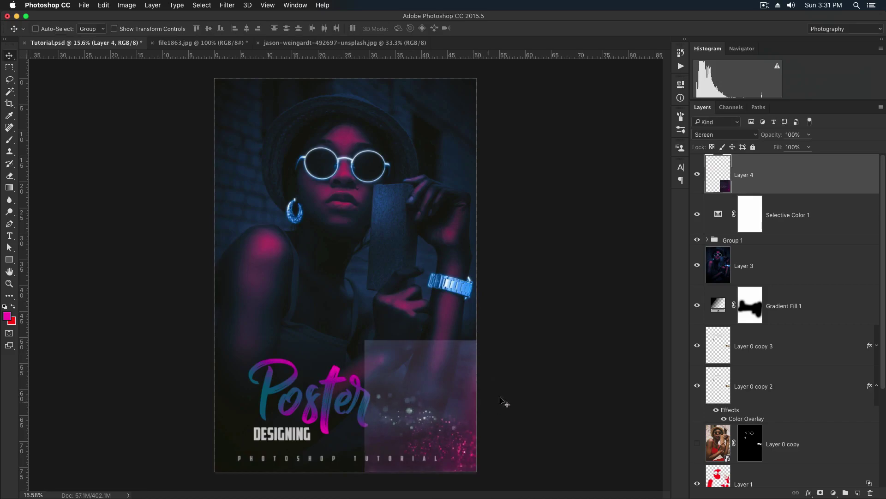
# Step: Apply Levels to the particle layer with input values 68, 0.78 and 200 to hide its square edges
pyautogui.press('super+l')
pyautogui.moveTo(662, 356); pyautogui.dragTo(684, 358)
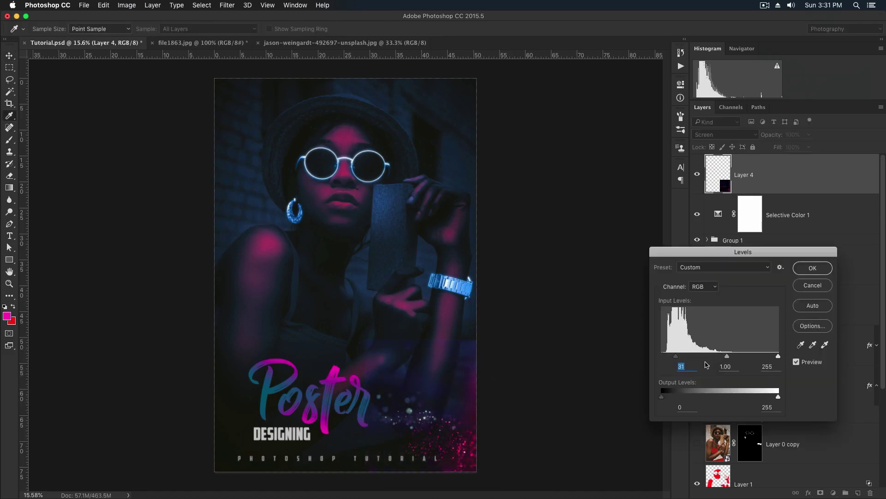
pyautogui.moveTo(736, 357); pyautogui.dragTo(693, 357)
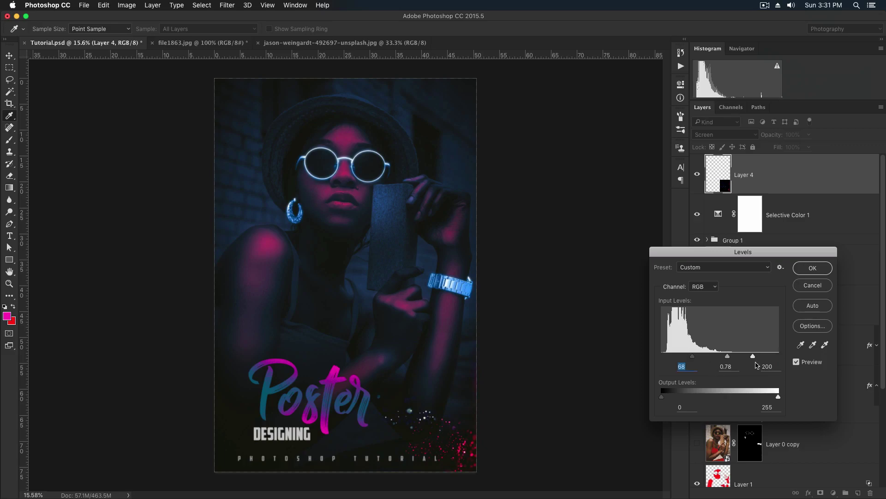
pyautogui.press('Return')
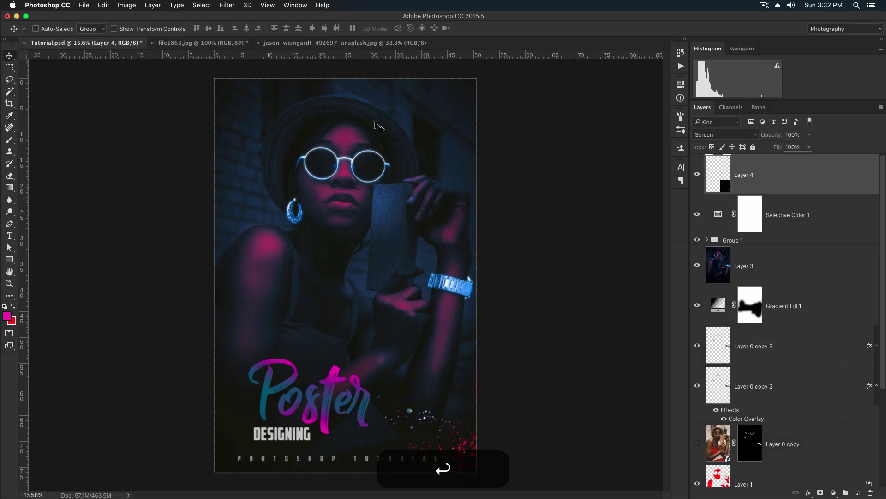
# Step: Close the file1863.jpg document without saving it
pyautogui.click(236, 42)
pyautogui.click(153, 42)
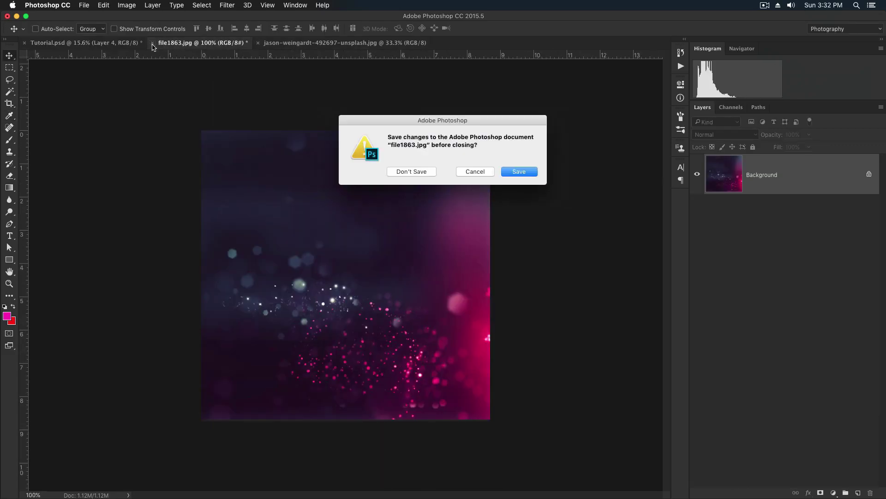
pyautogui.click(410, 172)
# Step: Copy the colored bokeh lights image into Tutorial.psd as the topmost layer
pyautogui.click(222, 42)
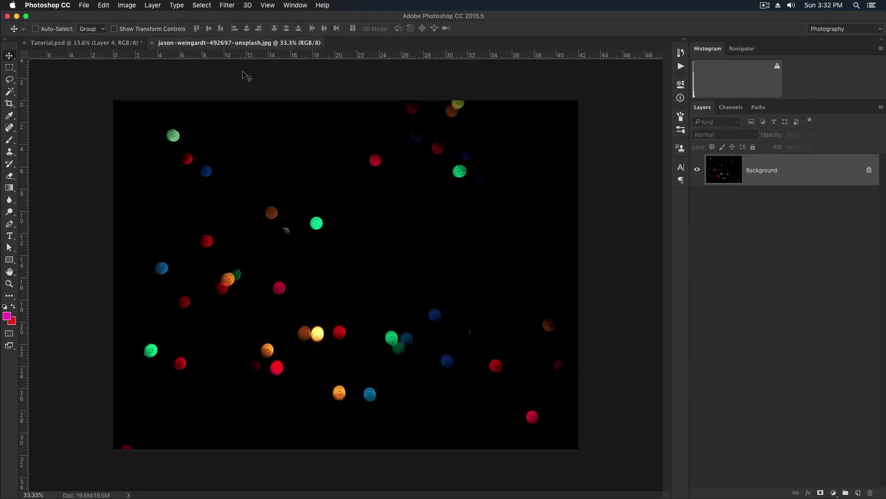
pyautogui.moveTo(110, 45); pyautogui.dragTo(344, 160)
pyautogui.press('super+minus')
pyautogui.press('super+minus')
# Step: Scale the bokeh lights layer up to about 420% so it covers the whole poster
pyautogui.press('super+t')
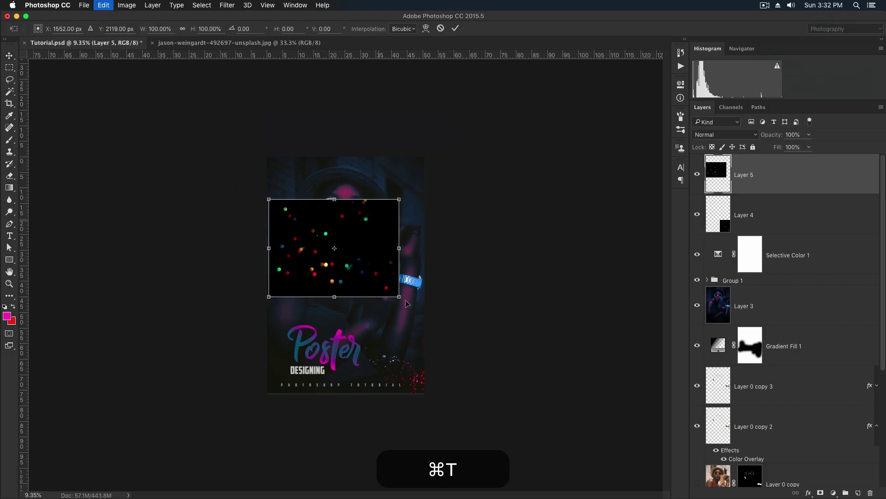
pyautogui.moveTo(400, 297); pyautogui.dragTo(424, 319)
pyautogui.moveTo(519, 382); pyautogui.dragTo(602, 421)
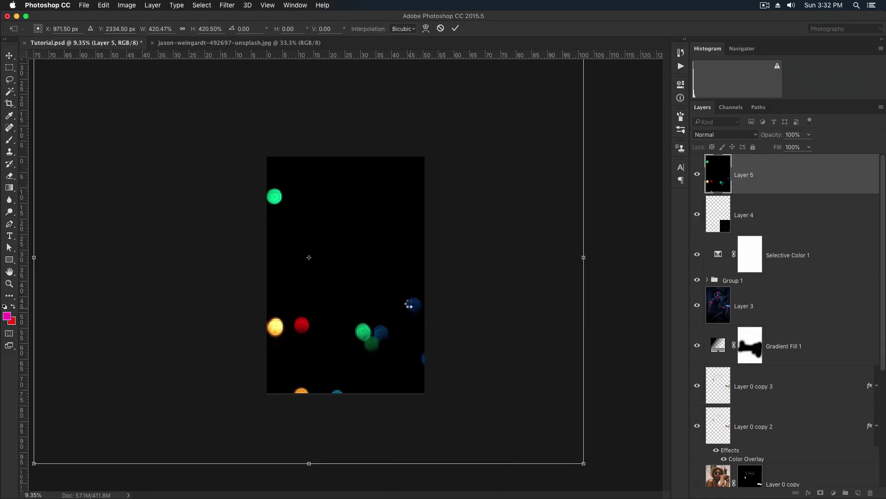
pyautogui.doubleClick(409, 305)
# Step: Set the bokeh lights layer to Screen and shift it over the poster
pyautogui.click(712, 134)
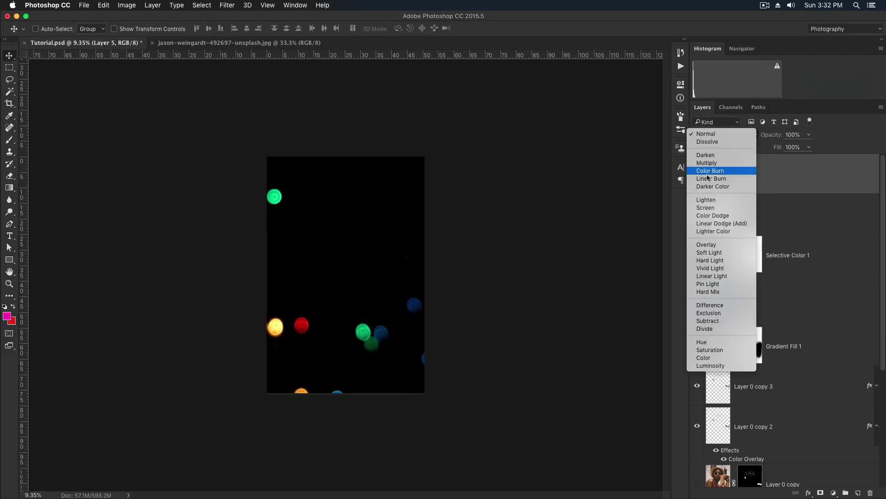
pyautogui.click(709, 208)
pyautogui.moveTo(353, 229); pyautogui.dragTo(366, 302)
# Step: Rotate the bokeh layer to about 121.6° and place its yellow, red and green lights around the poster's upper edges
pyautogui.press('super+t')
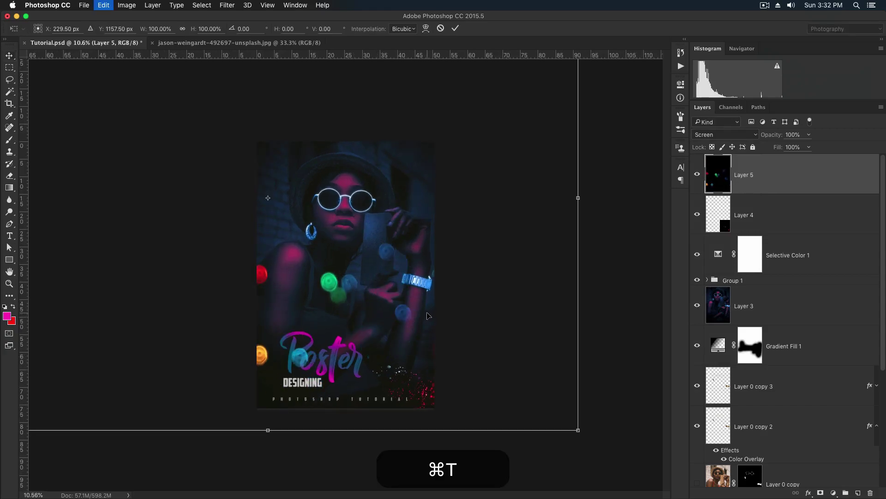
pyautogui.press('super+minus')
pyautogui.press('super+minus')
pyautogui.moveTo(561, 240); pyautogui.dragTo(292, 389)
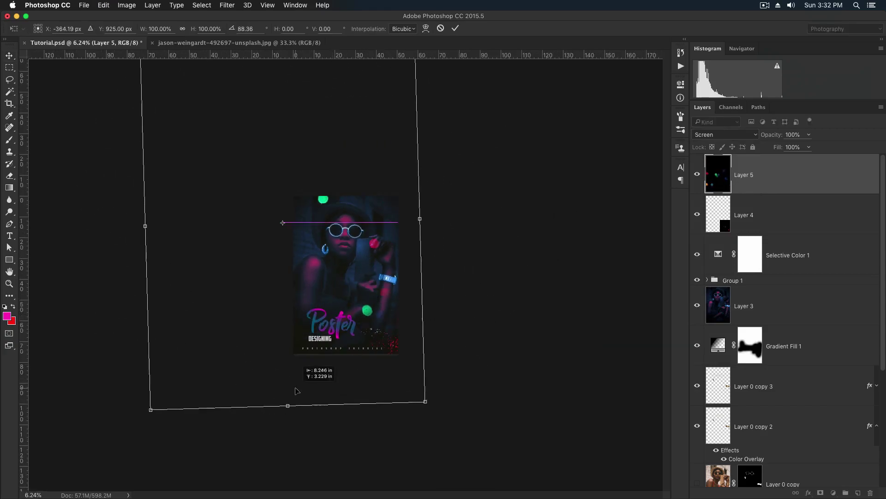
pyautogui.moveTo(273, 210); pyautogui.dragTo(417, 290)
pyautogui.moveTo(518, 300); pyautogui.dragTo(499, 340)
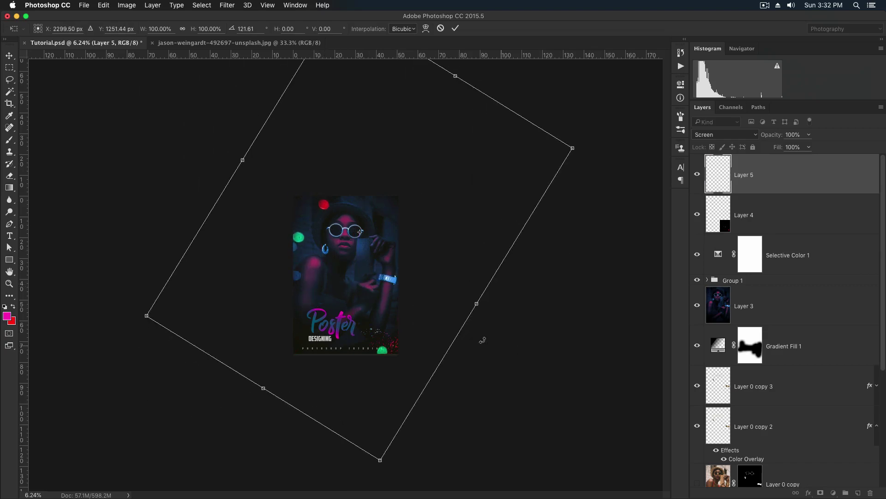
pyautogui.moveTo(399, 271); pyautogui.dragTo(388, 278)
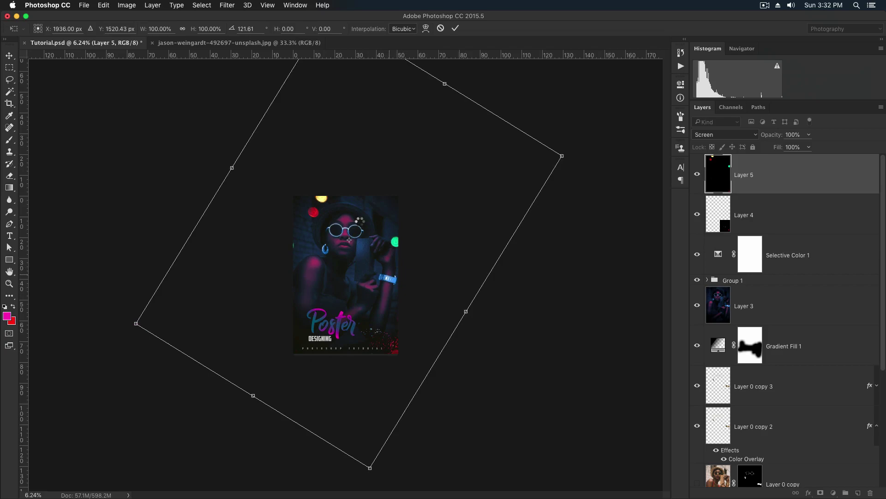
pyautogui.press('Return')
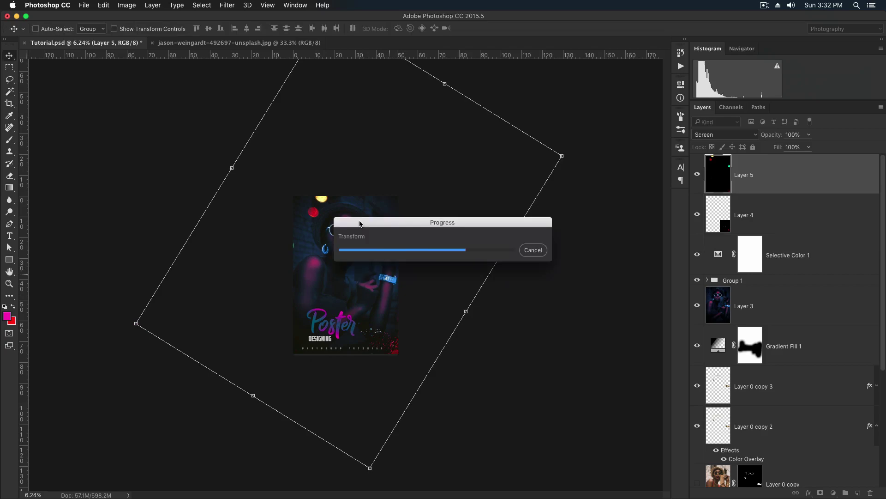
# Step: Nudge the bokeh lights slightly left and down on the poster
pyautogui.press('super+0')
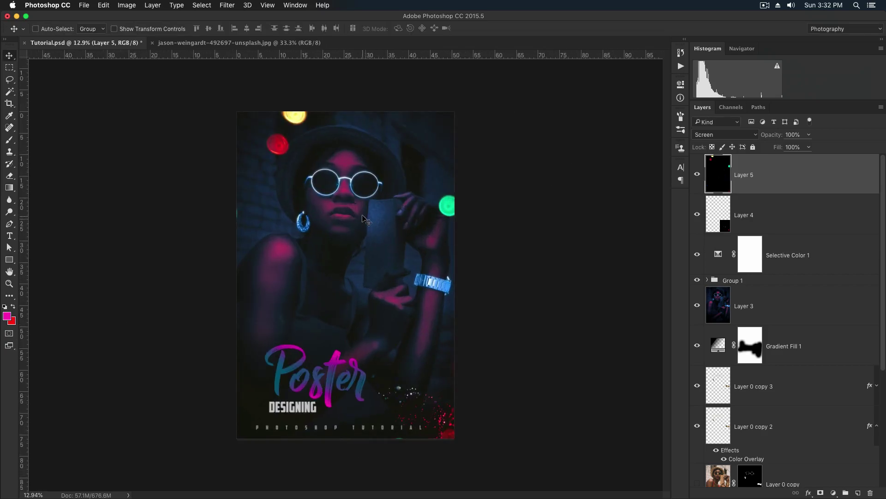
pyautogui.moveTo(437, 237)
pyautogui.mouseDown()
pyautogui.moveTo(441, 221)
pyautogui.moveTo(439, 231)
pyautogui.mouseUp()
pyautogui.scroll(1, 371, 159)
pyautogui.moveTo(412, 178); pyautogui.dragTo(413, 178)
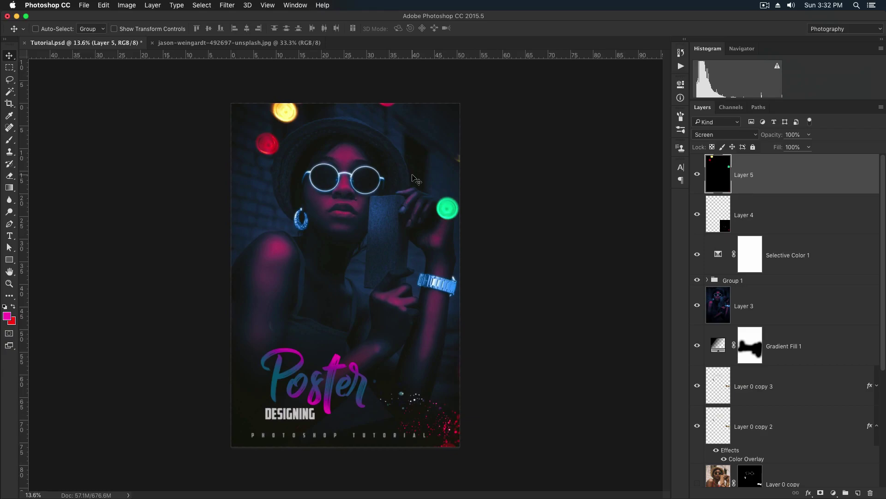